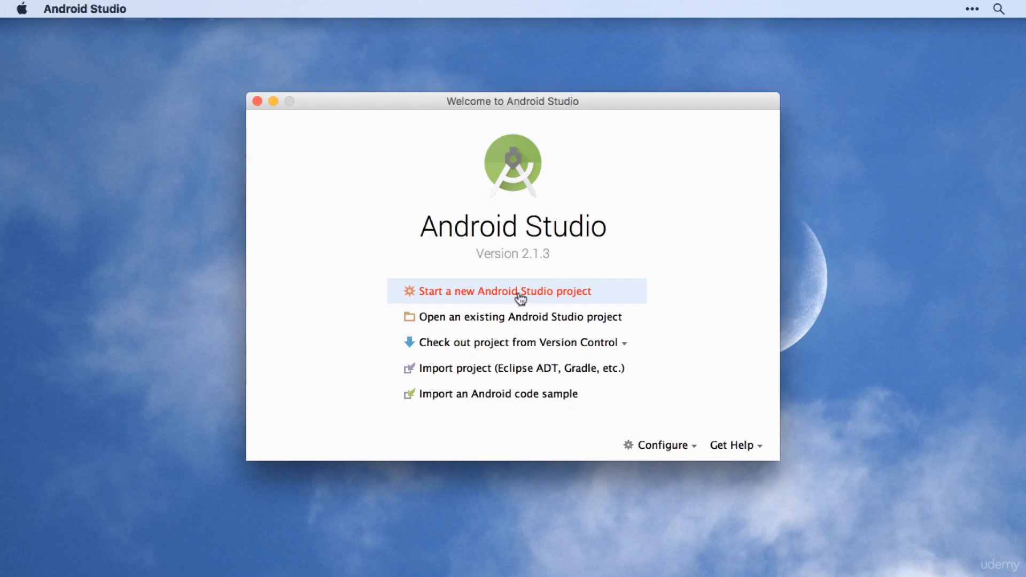
Step: Start a new Android Studio project and set its application name to "Demo App"
click(518, 294)
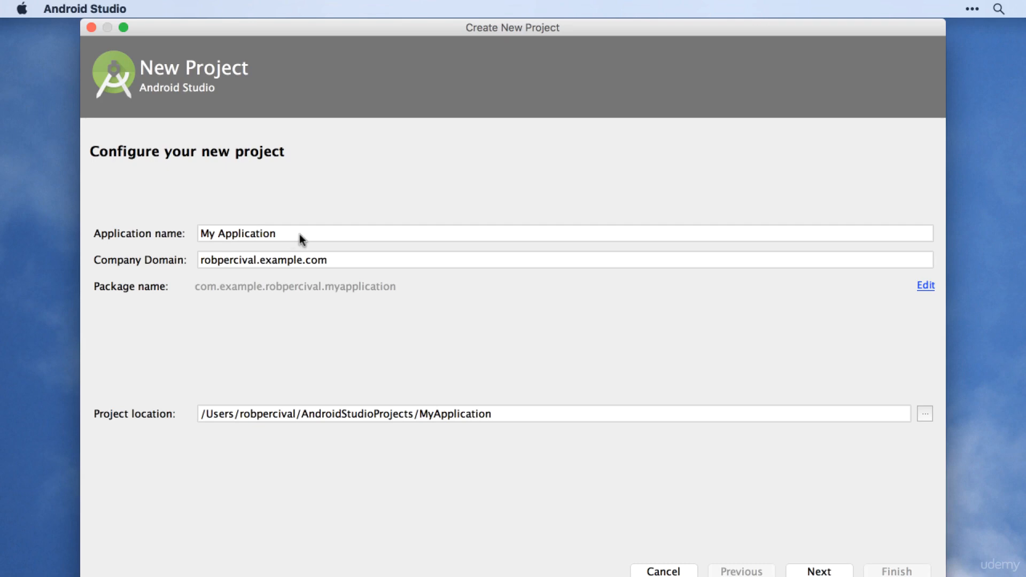
click(206, 233)
key(super+a)
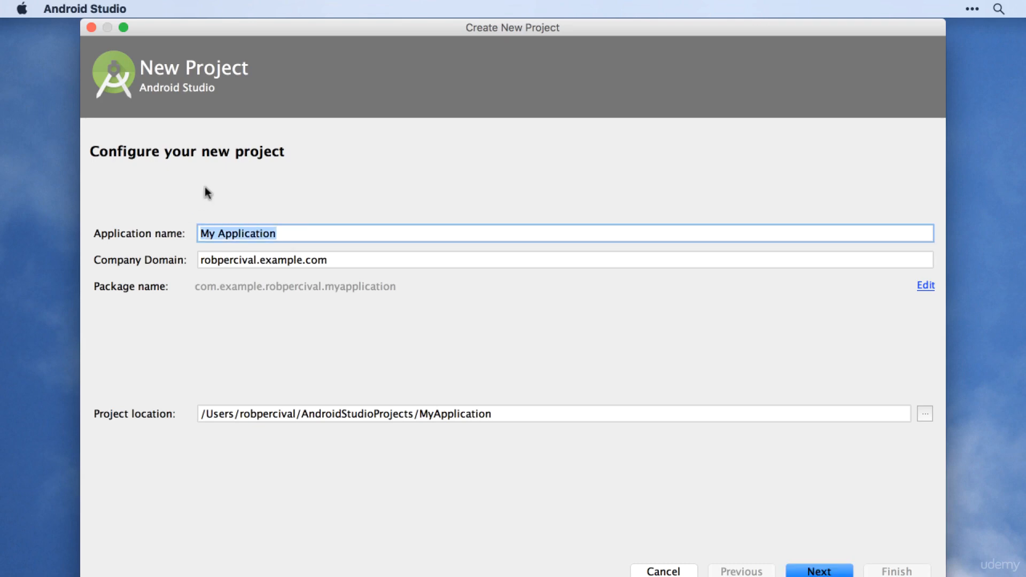
text(Demm)
key(BackSpace)
text(o)
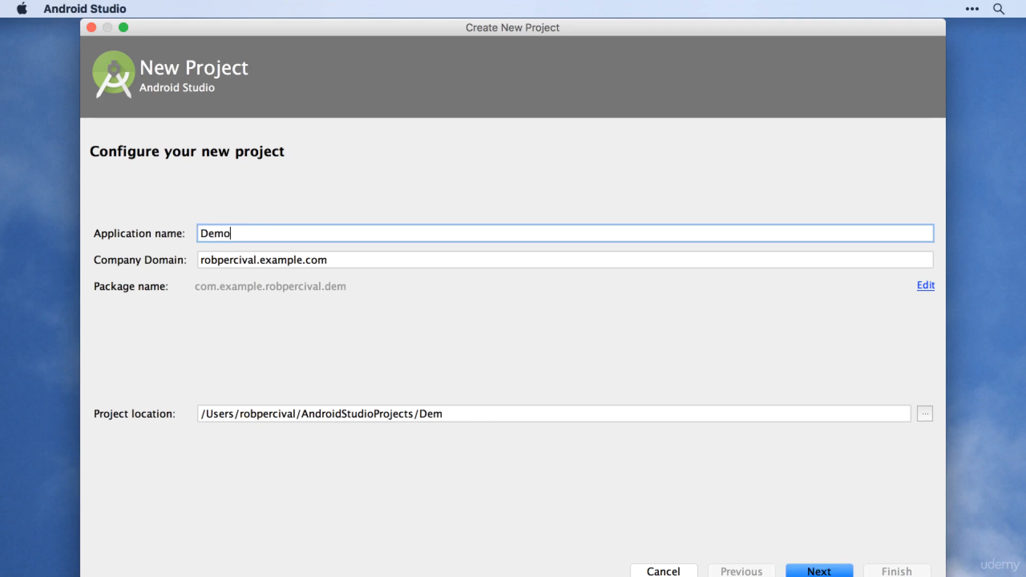
text( App)
key(super+a)
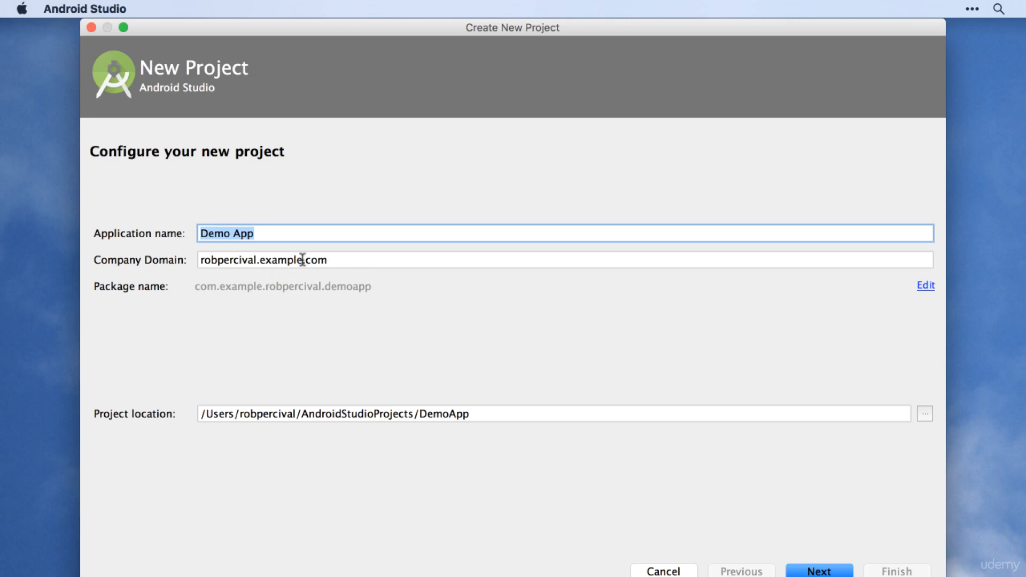
Step: Remove the ".example" part from the new project's company domain
click(533, 262)
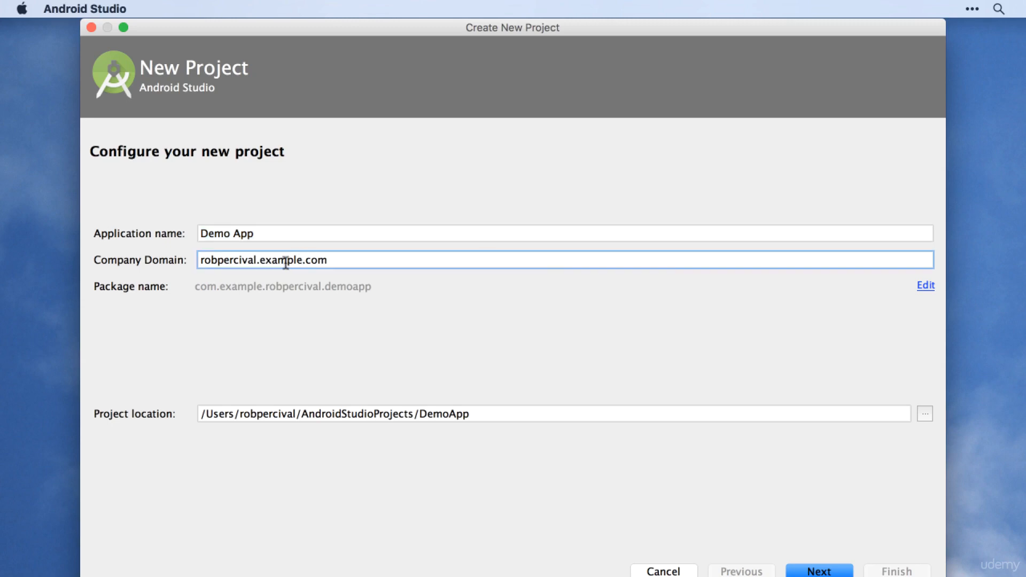
double_click(257, 260)
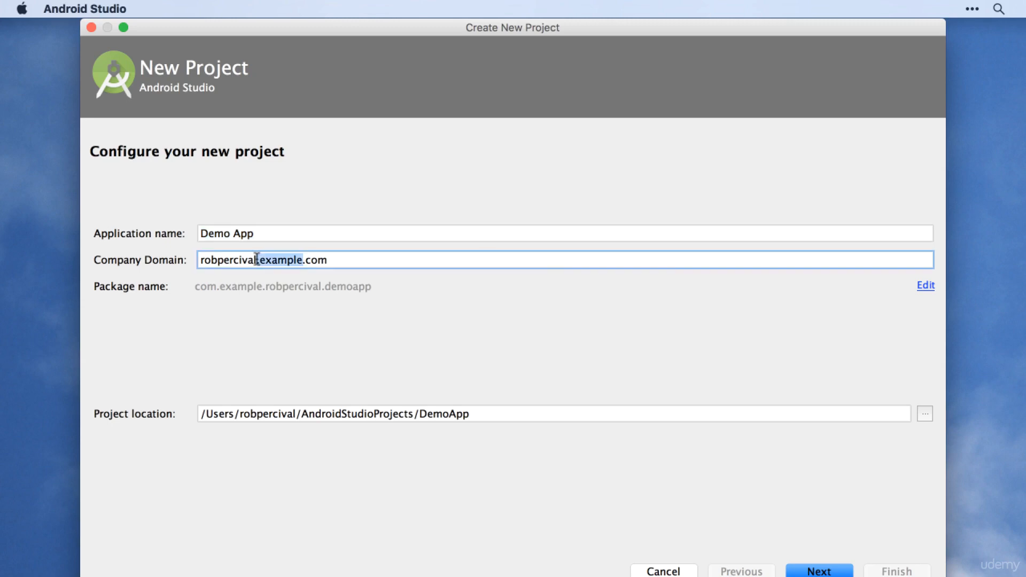
key(BackSpace)
key(BackSpace)
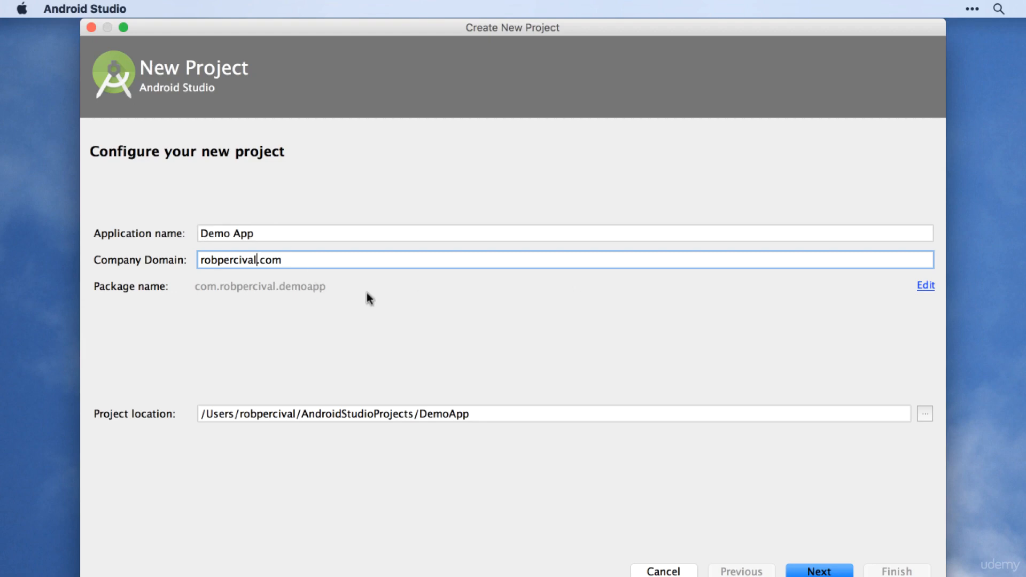
Step: Keep the default project location for DemoApp and continue to the target device selection
key(super+alt+2)
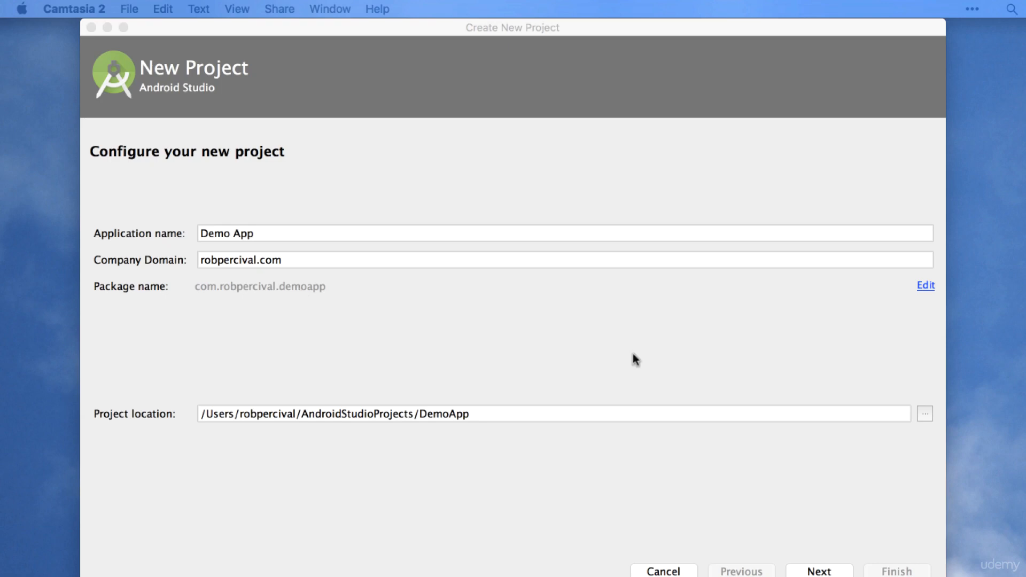
click(628, 476)
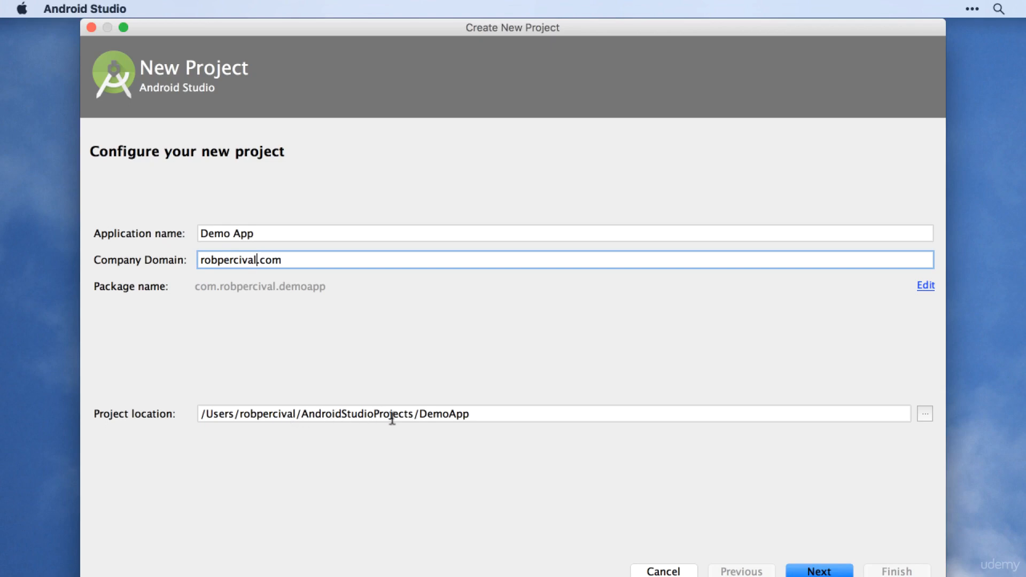
click(925, 414)
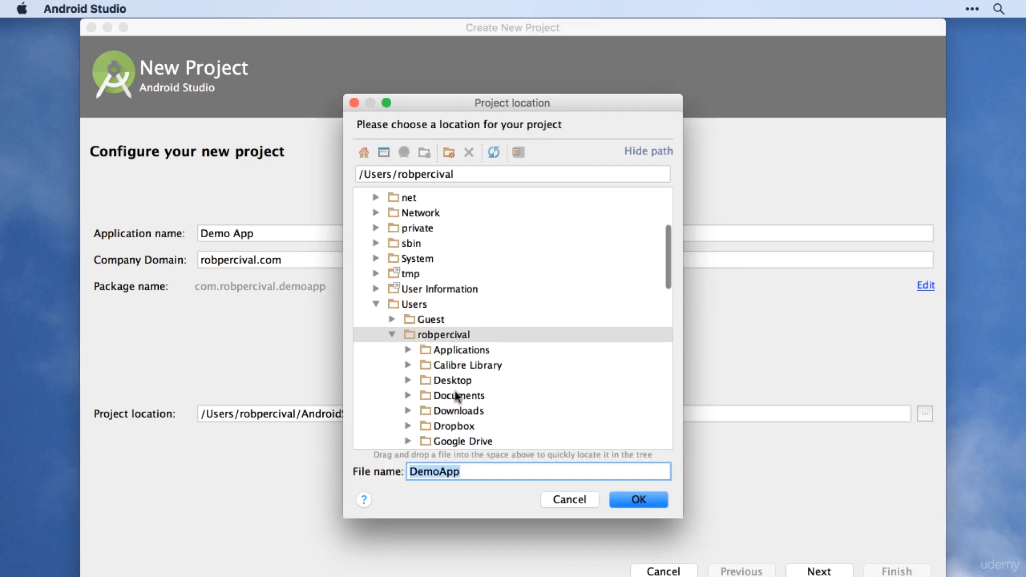
click(570, 499)
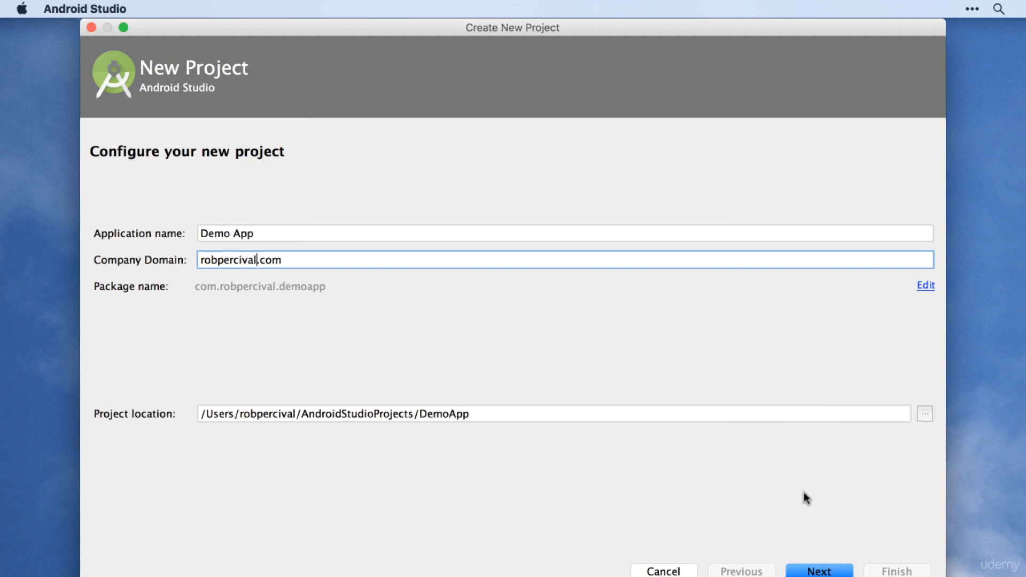
click(821, 572)
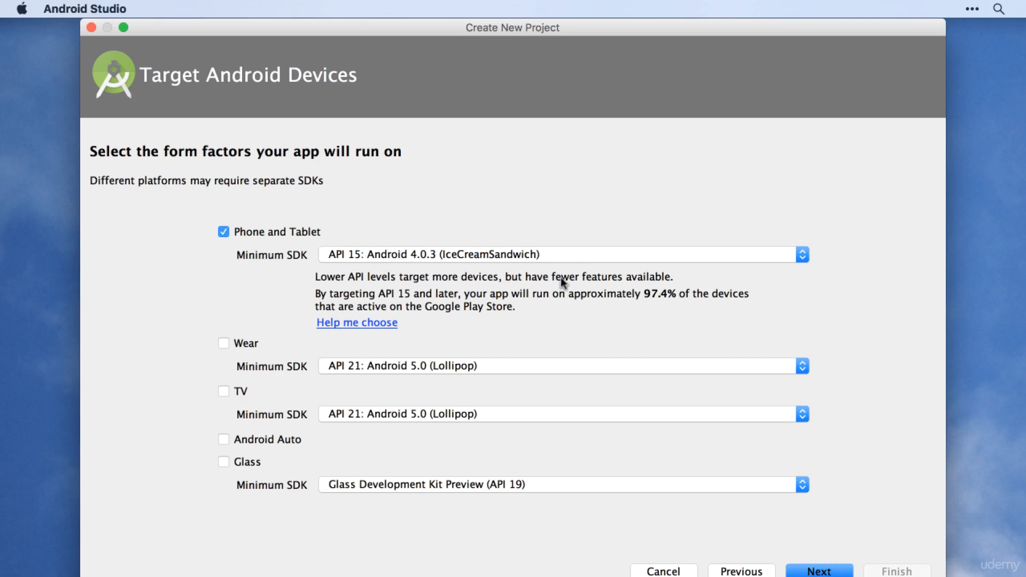
Step: Set the Phone and Tablet minimum SDK to API 24: Android 7.0 (Nougat)
click(616, 256)
scroll(586, 277, down, 1)
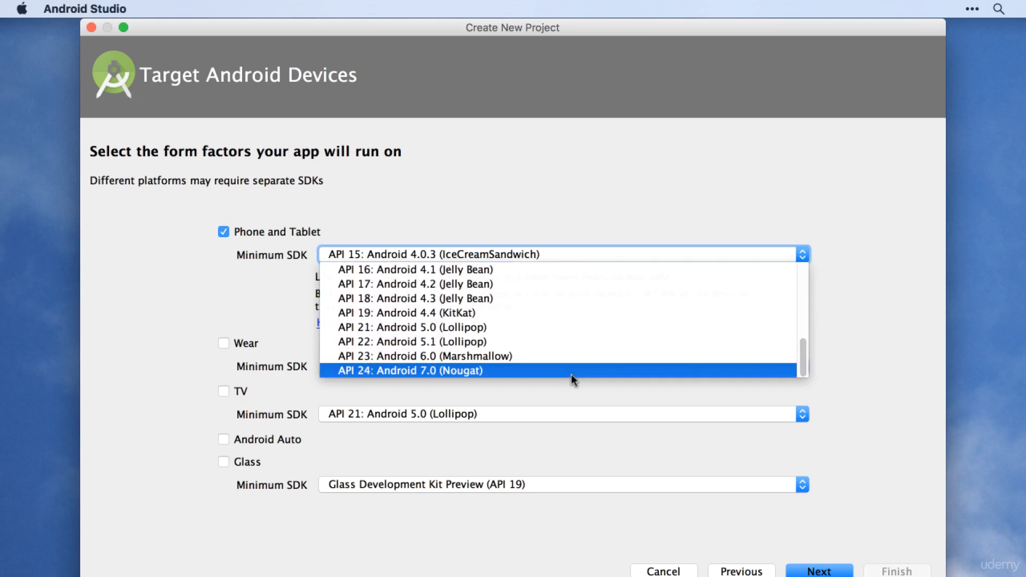
key(Escape)
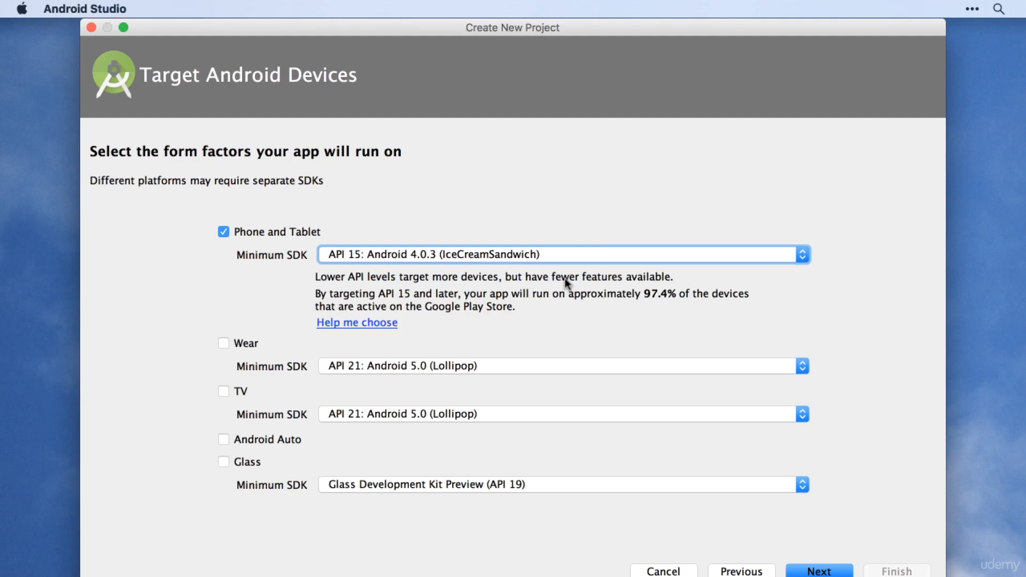
click(562, 257)
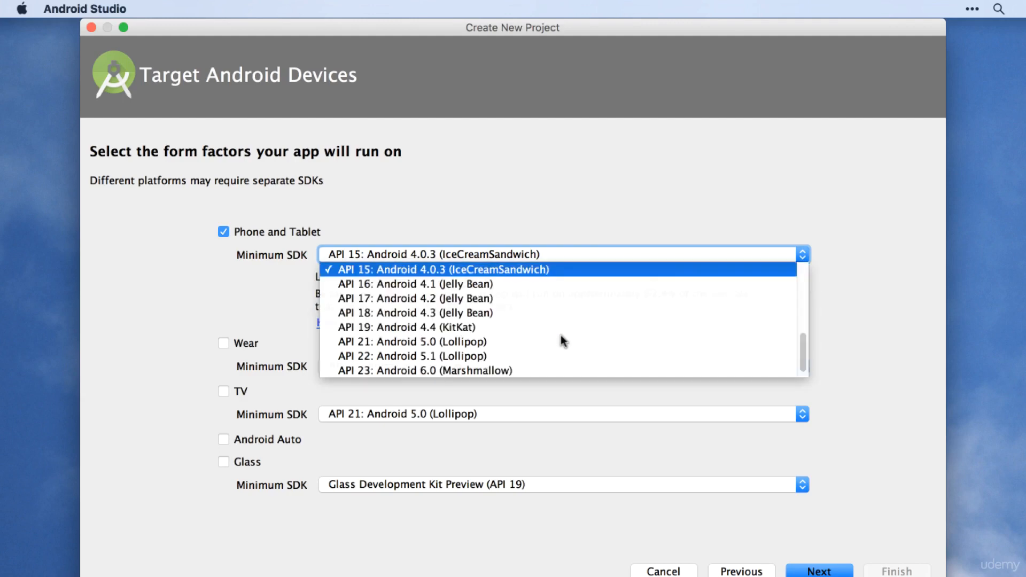
scroll(555, 368, down, 1)
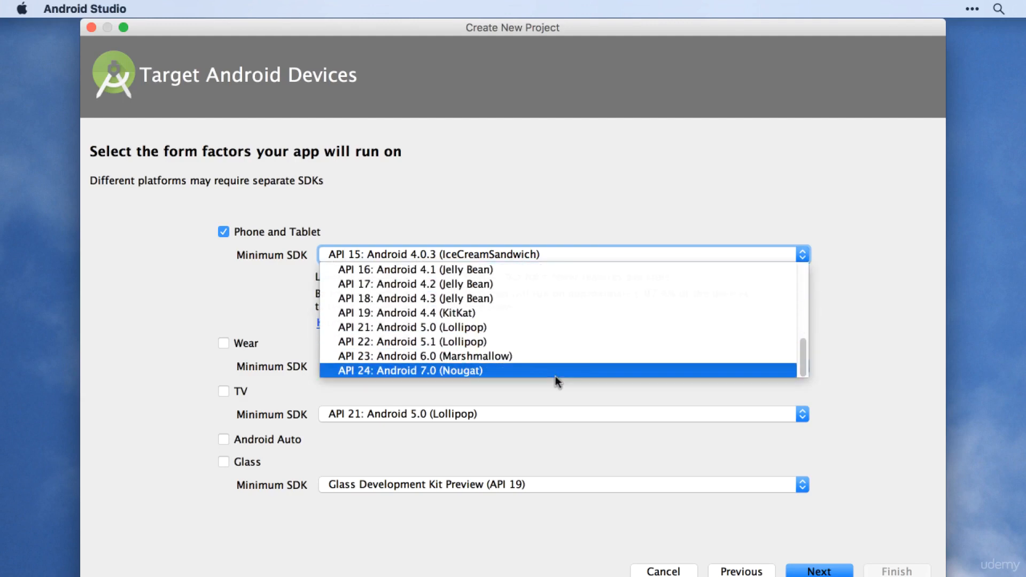
click(556, 375)
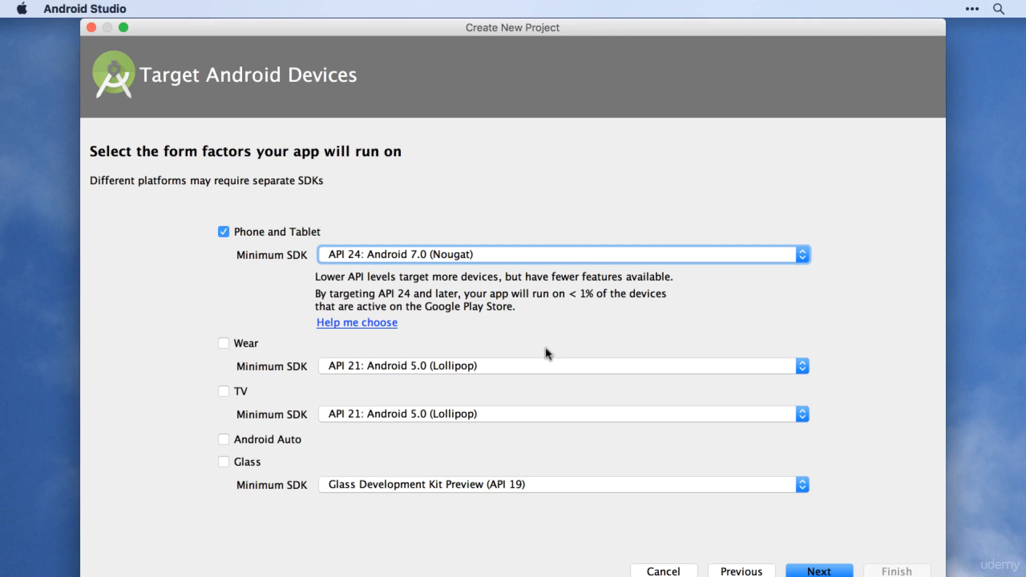
Step: Set the Phone and Tablet minimum SDK to API 15: Android 4.0.3 (IceCreamSandwich) and continue to the activity selection
key(space)
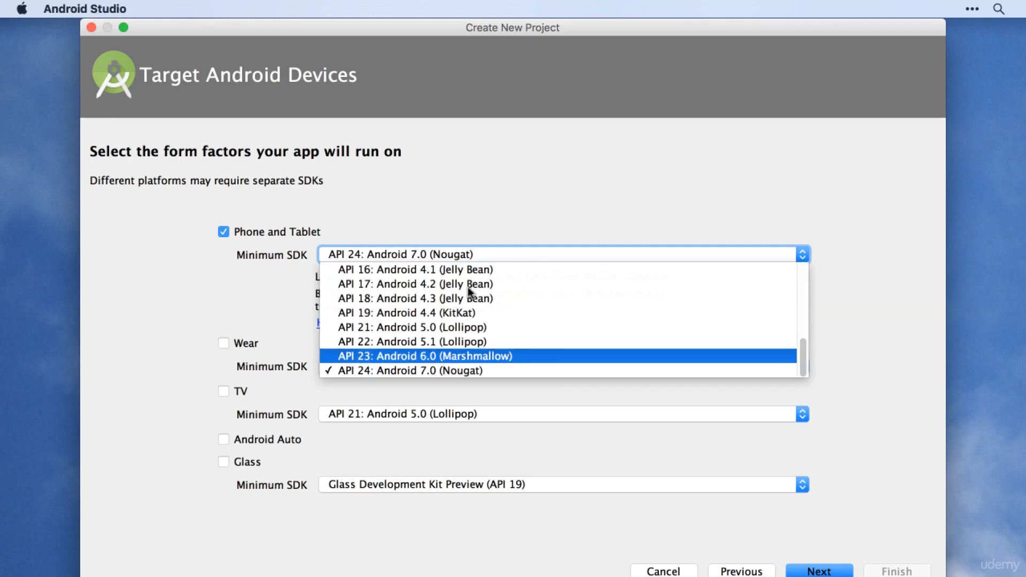
scroll(468, 290, up, 3)
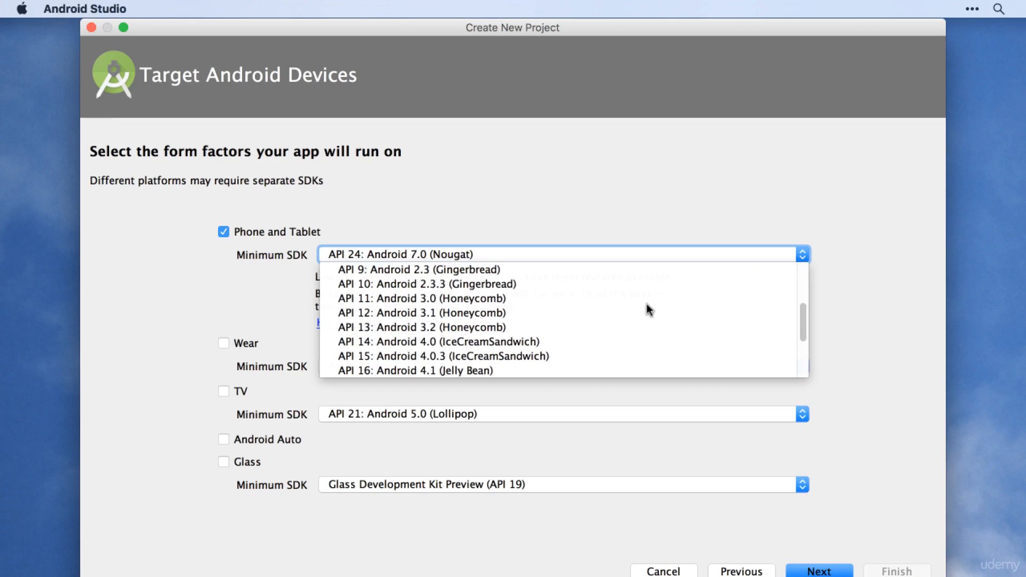
key(Return)
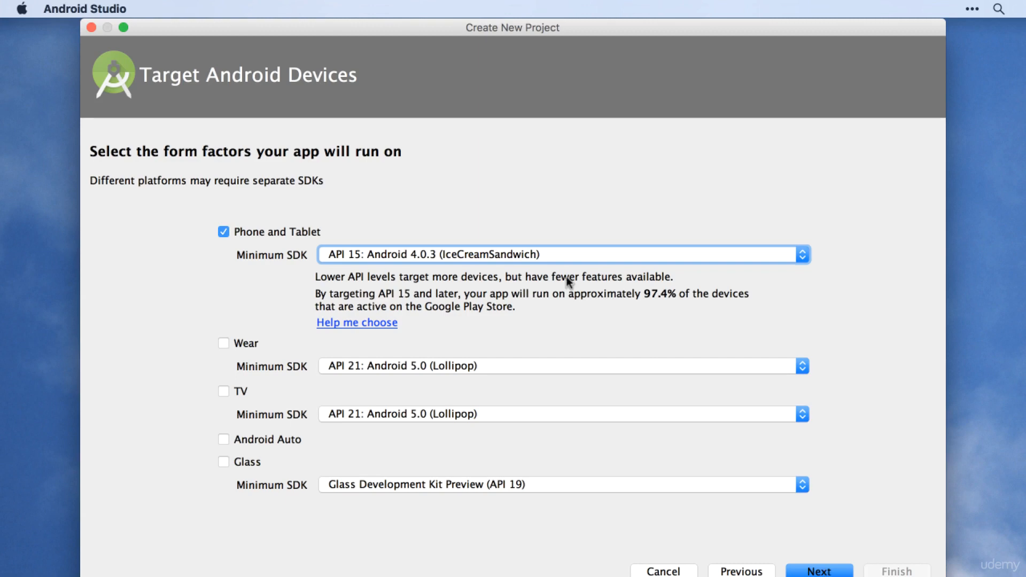
key(Return)
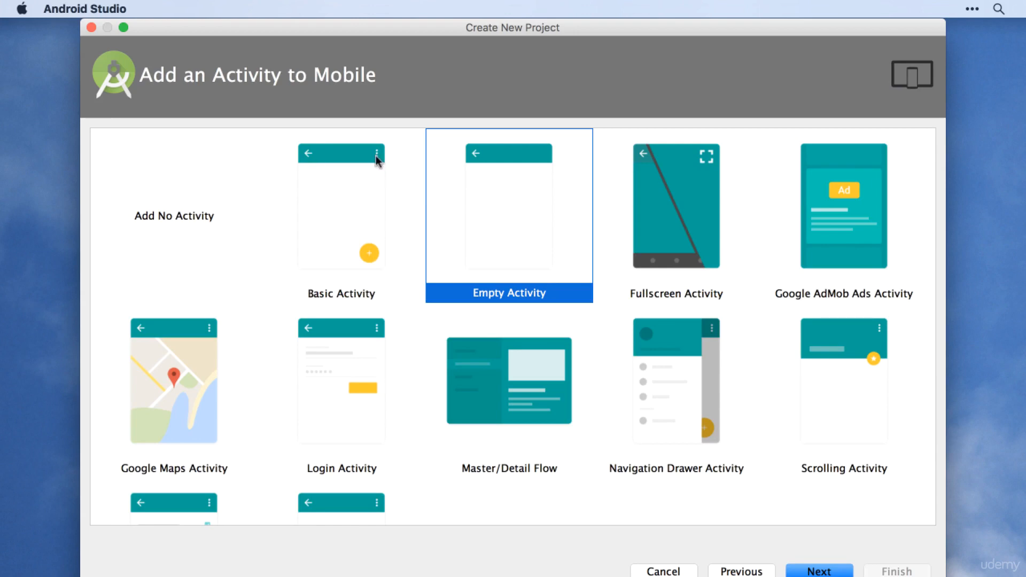
Step: Choose the Empty Activity template and create the project with the default activity name MainActivity and layout name activity_main
scroll(506, 247, down, 2)
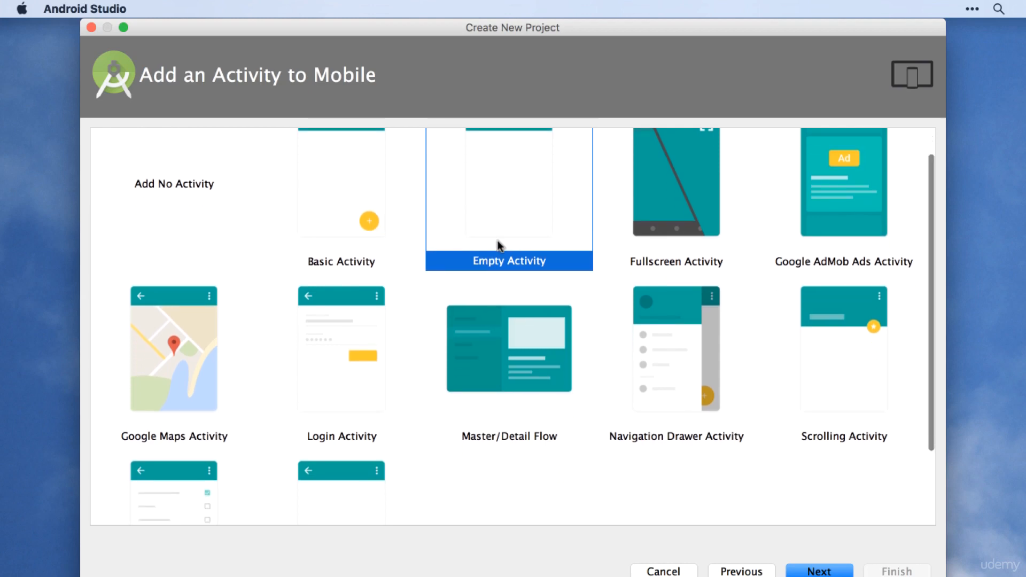
scroll(482, 187, up, 2)
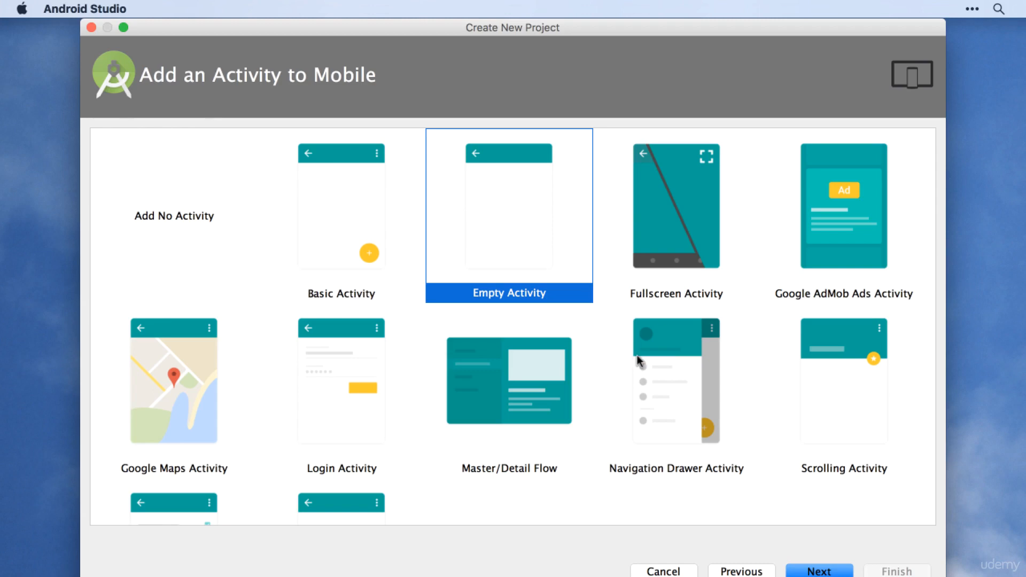
scroll(819, 570, down, 3)
scroll(818, 571, down, 1)
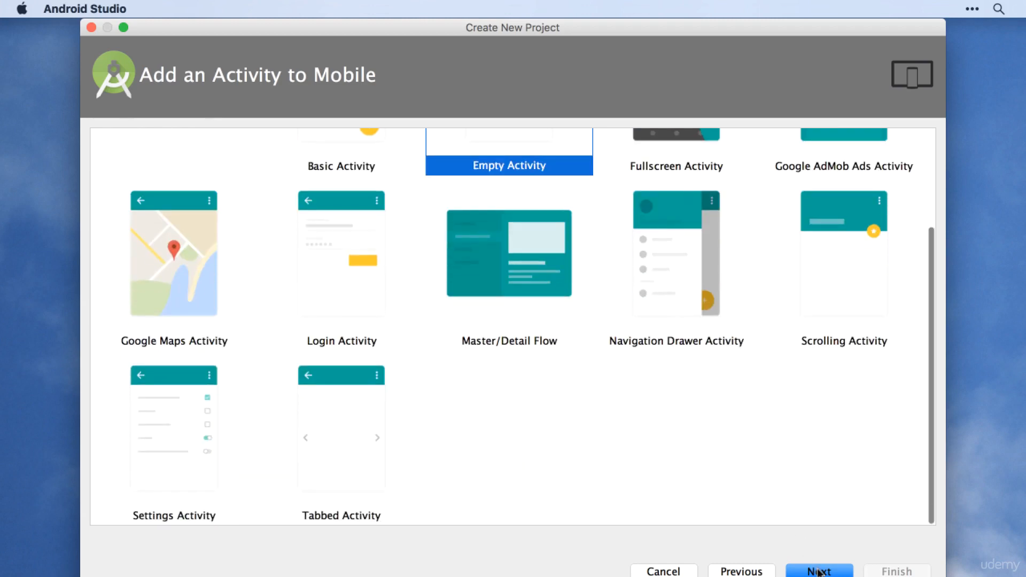
scroll(819, 571, up, 1)
scroll(818, 571, up, 3)
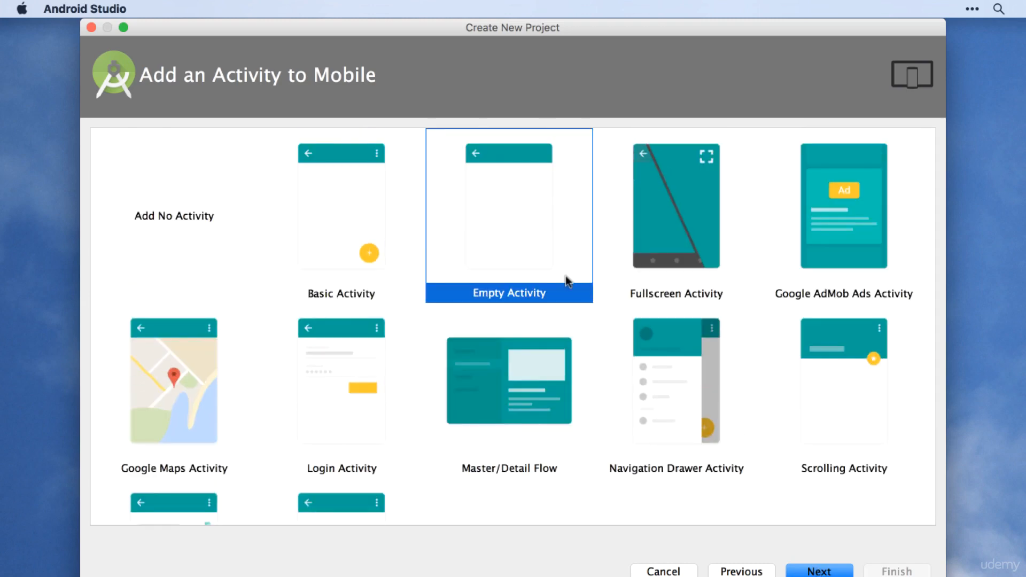
double_click(495, 279)
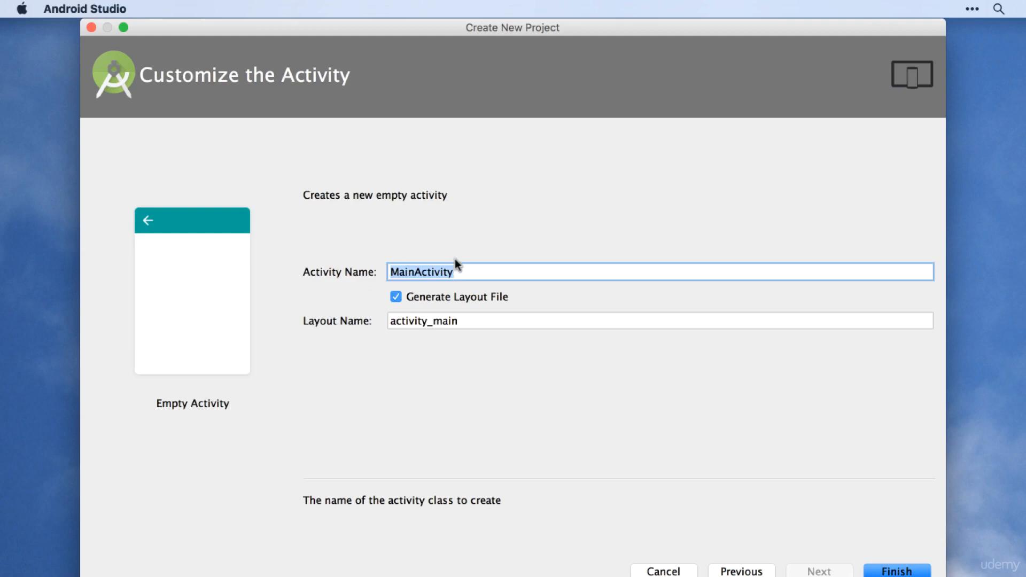
click(455, 262)
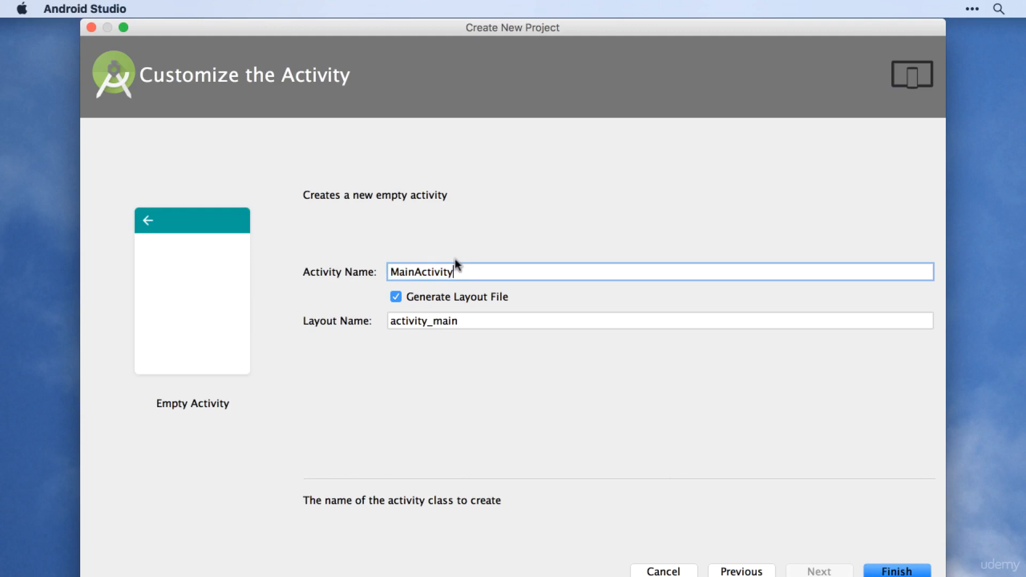
click(886, 569)
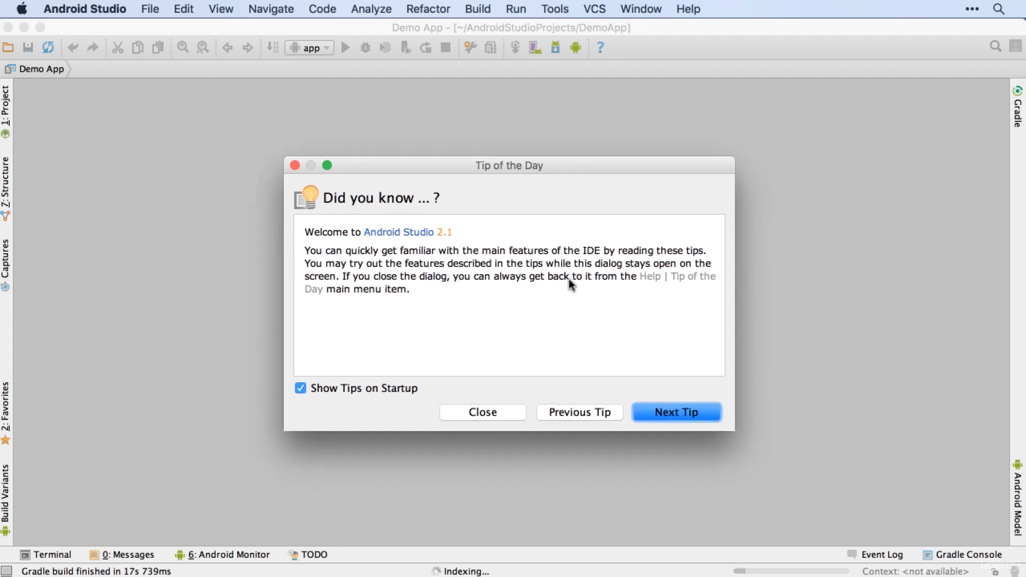
Step: Turn off showing tips on startup and dismiss the Tip of the Day
key(Tab)
key(space)
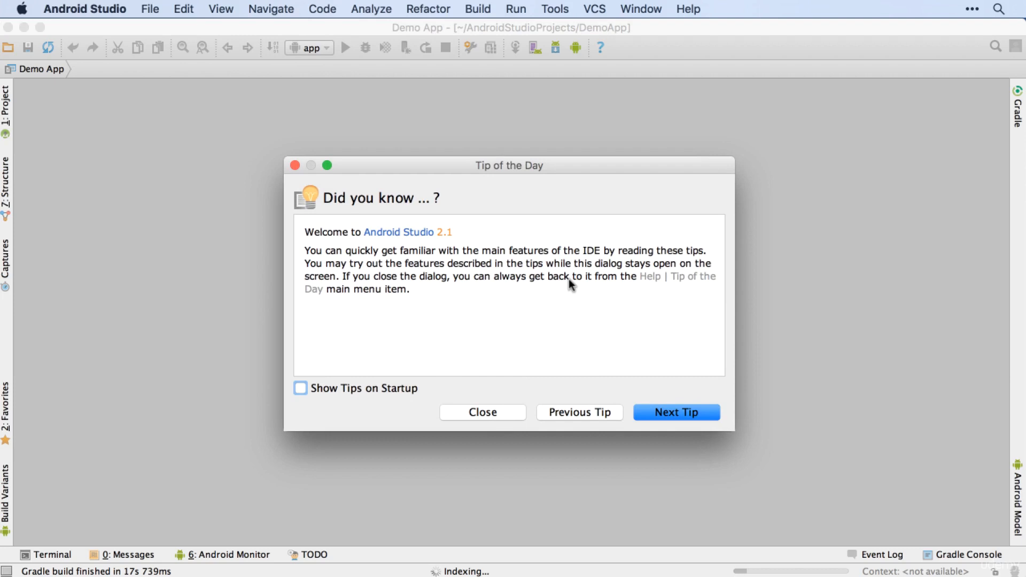
key(Escape)
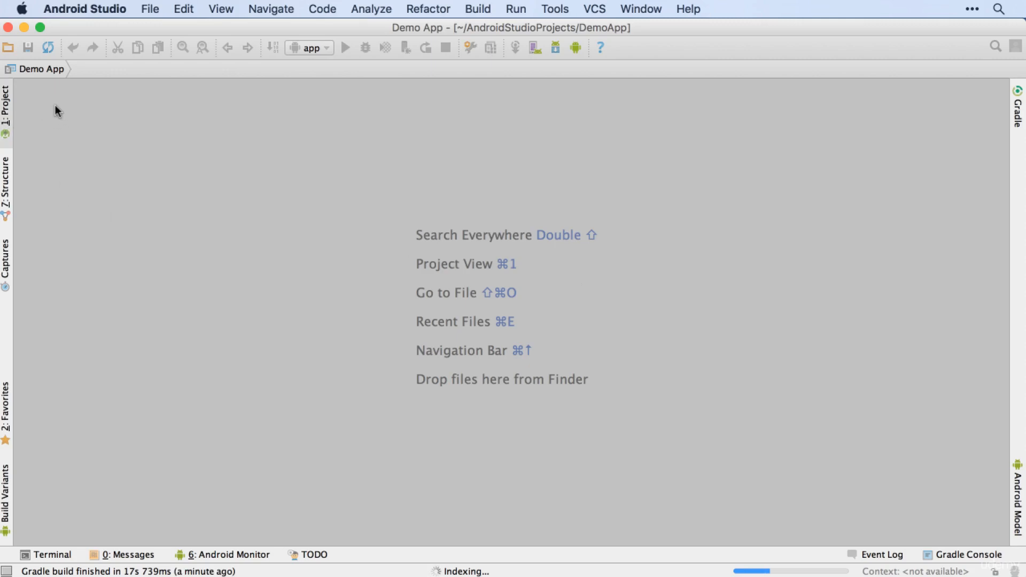
Step: Show the project's file structure and expand the app folder
key(super+1)
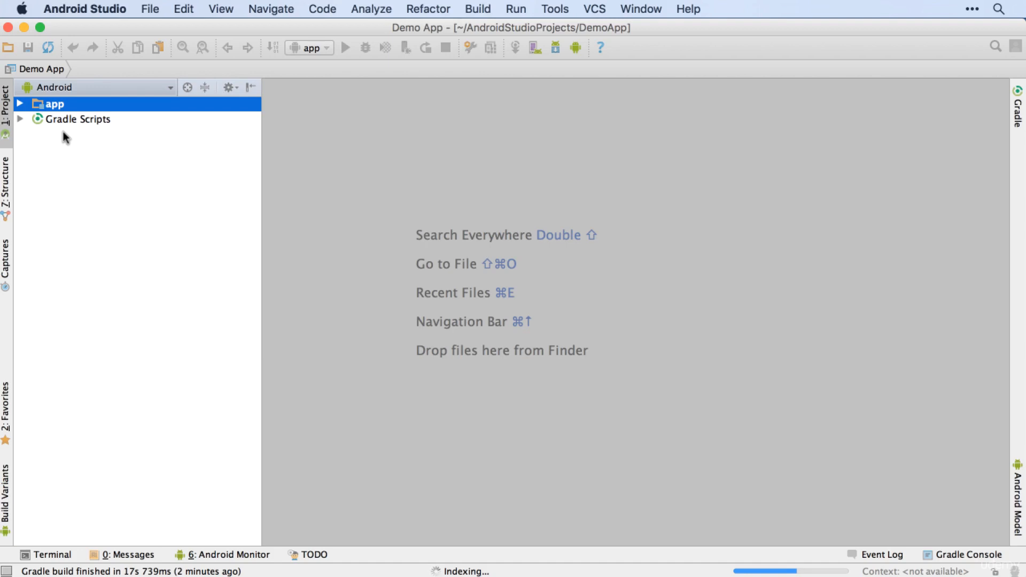
key(Down)
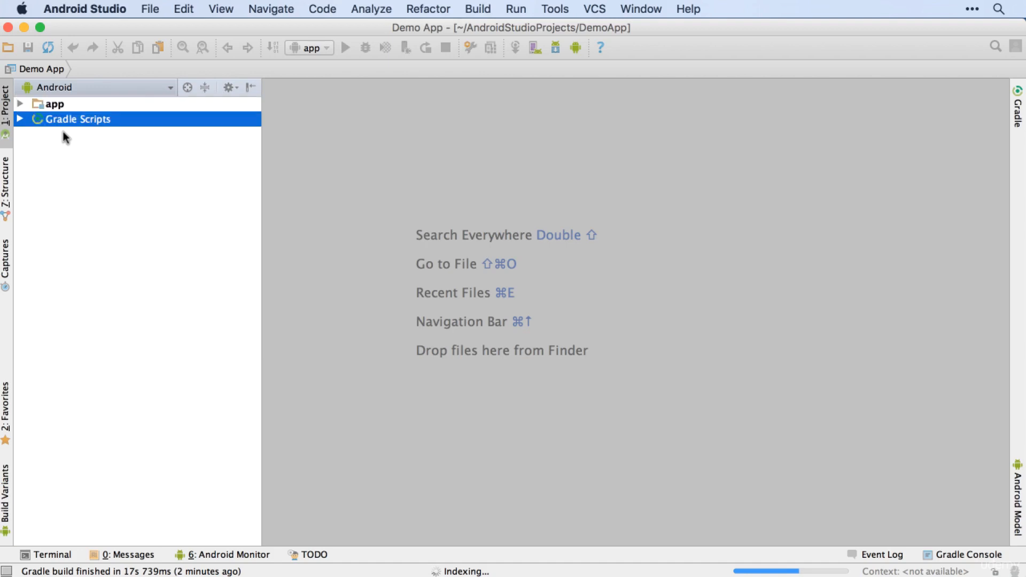
key(super+shift+2)
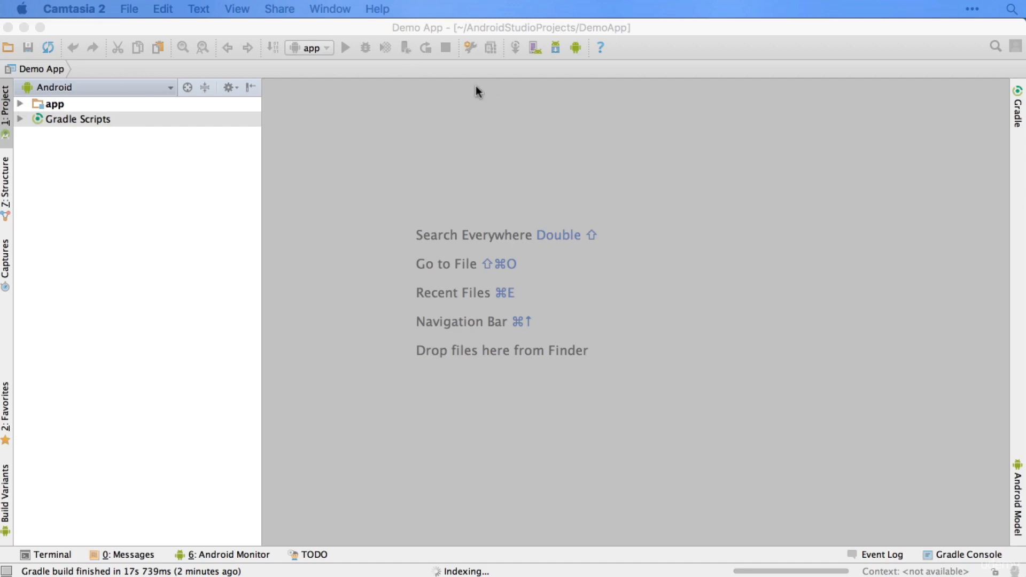
click(53, 103)
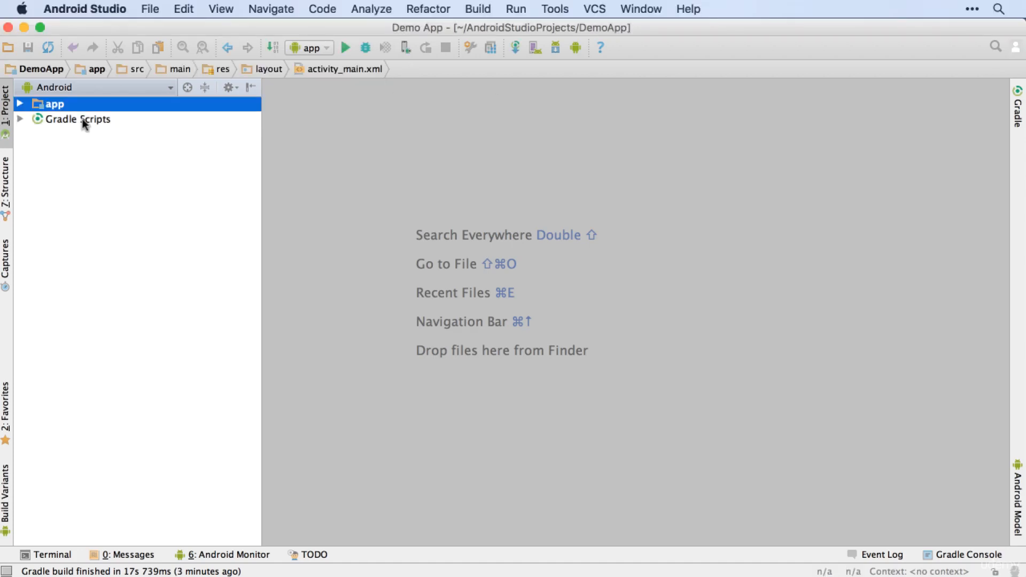
key(Right)
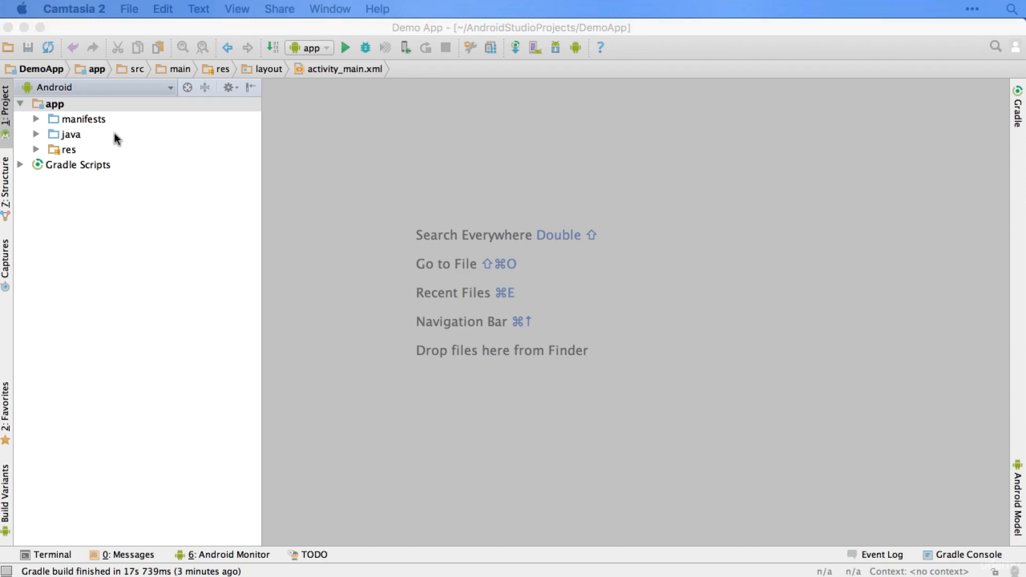
Step: Expand the manifests folder in the project tree and open AndroidManifest.xml
click(150, 134)
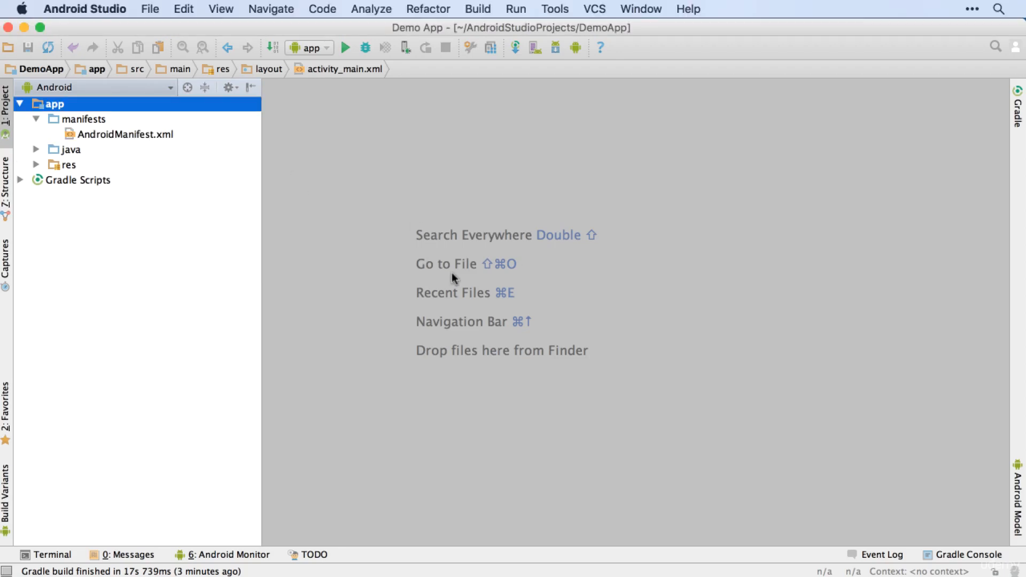
key(Down)
key(Down)
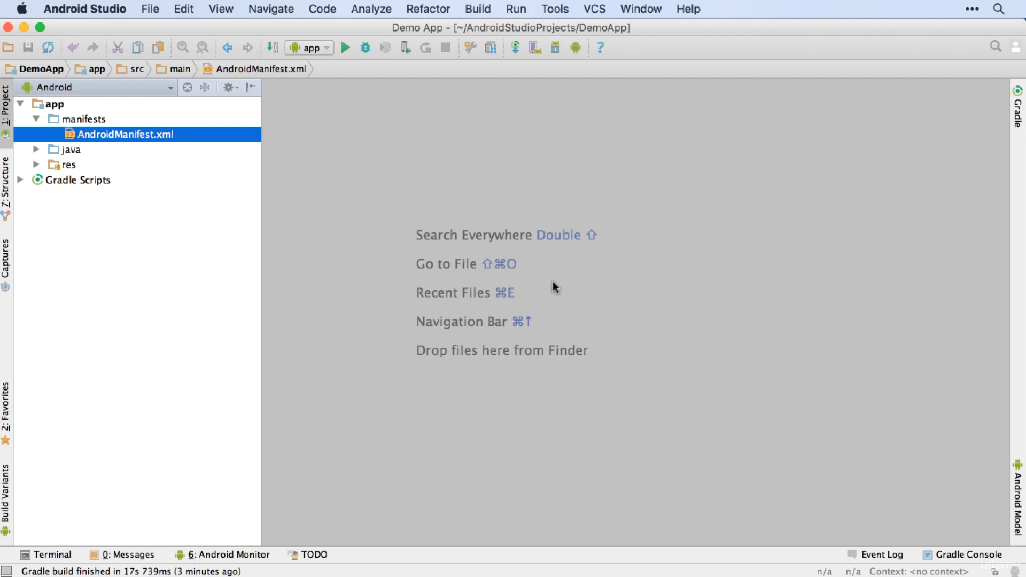
key(Return)
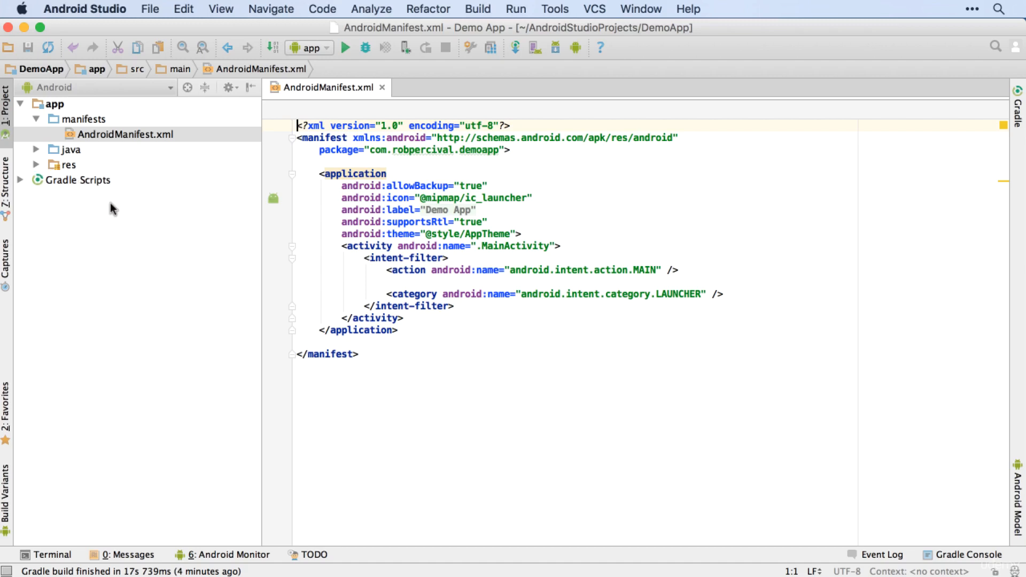
Step: Expand the java folder down to the main demoapp package and open the MainActivity class
click(64, 165)
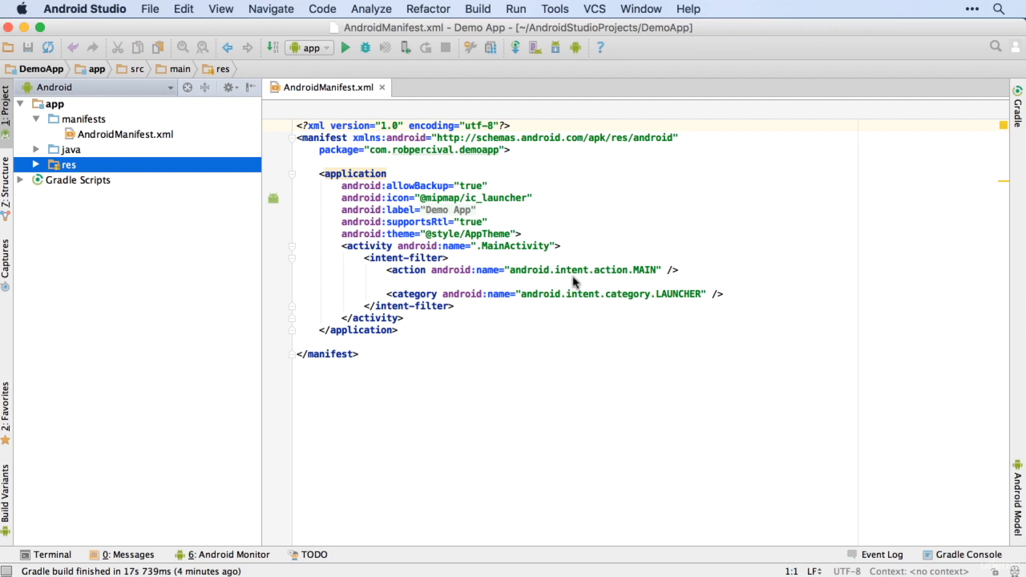
key(Right)
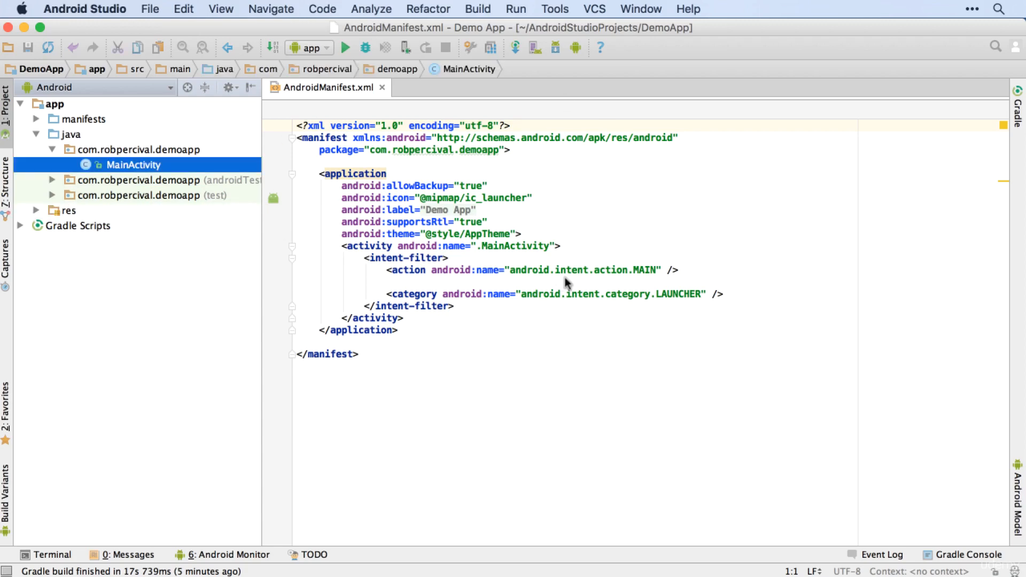
key(Return)
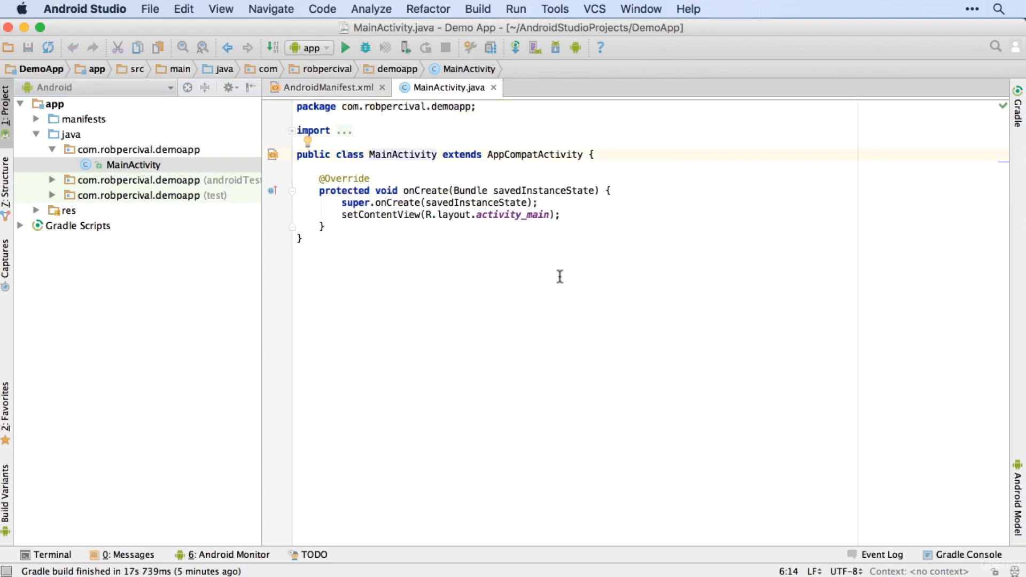
key(alt+super+2)
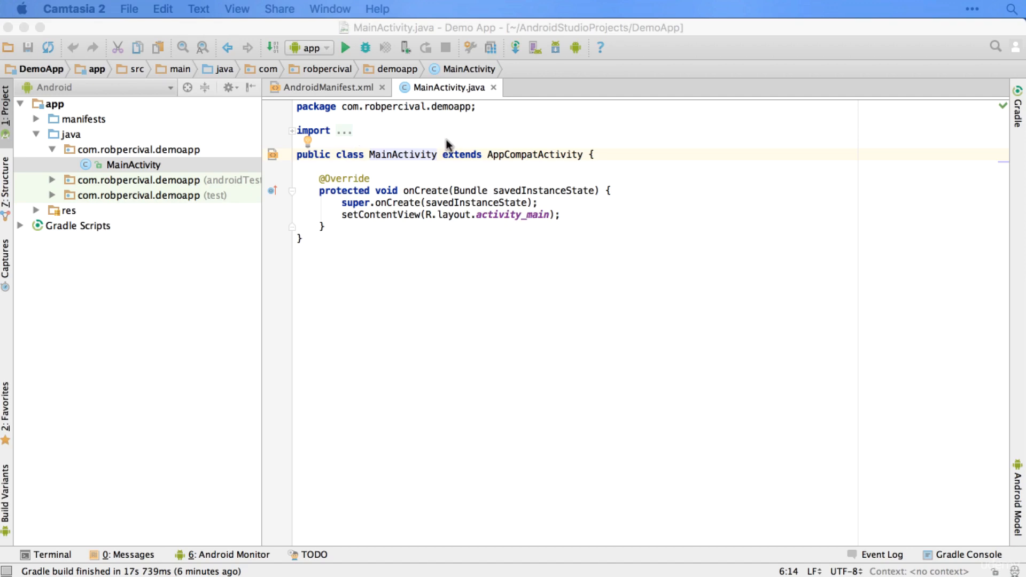
Step: Unfold the collapsed import statements in MainActivity.java and place the cursor on the AppCompatActivity import
click(374, 131)
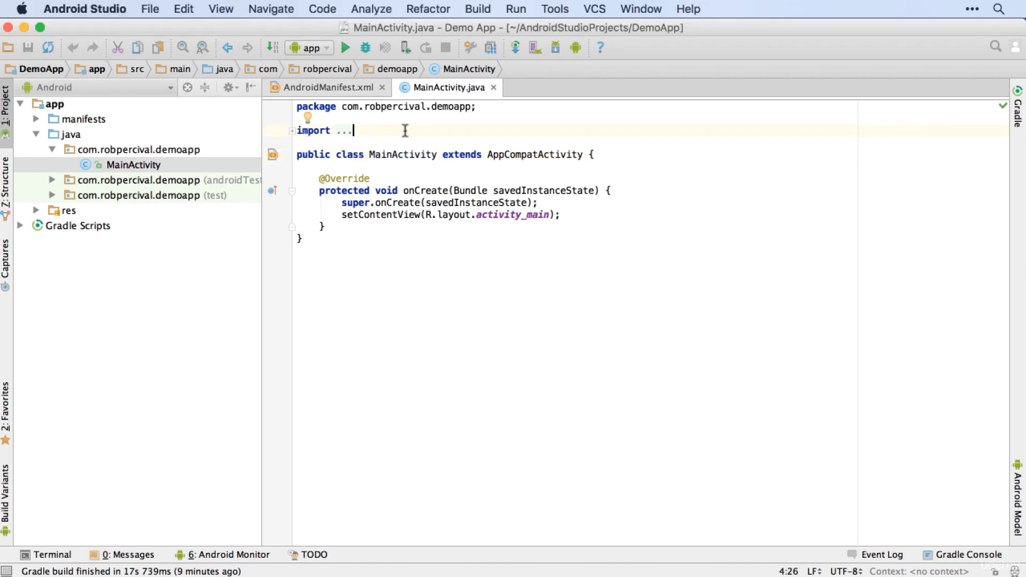
click(342, 131)
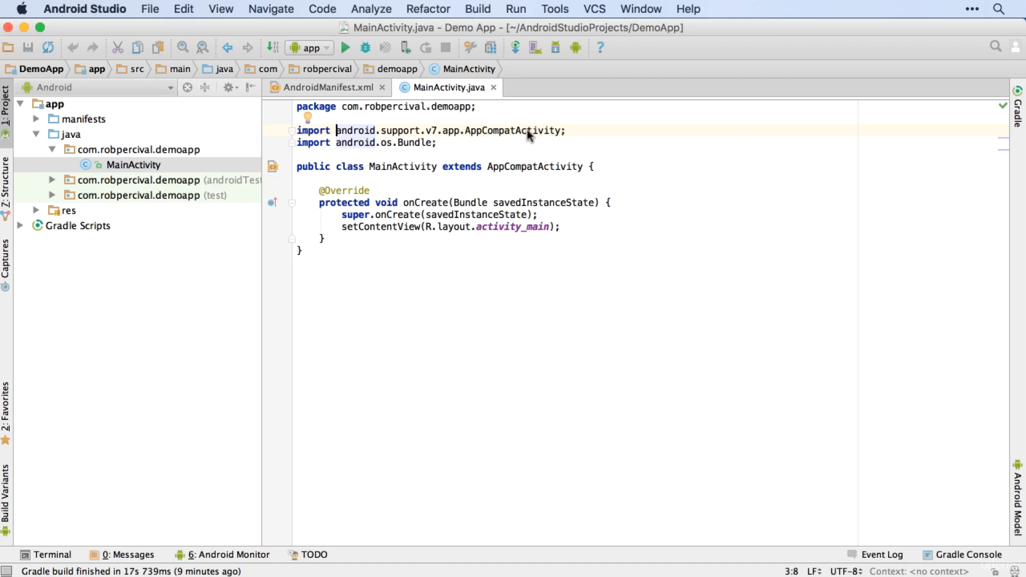
click(471, 131)
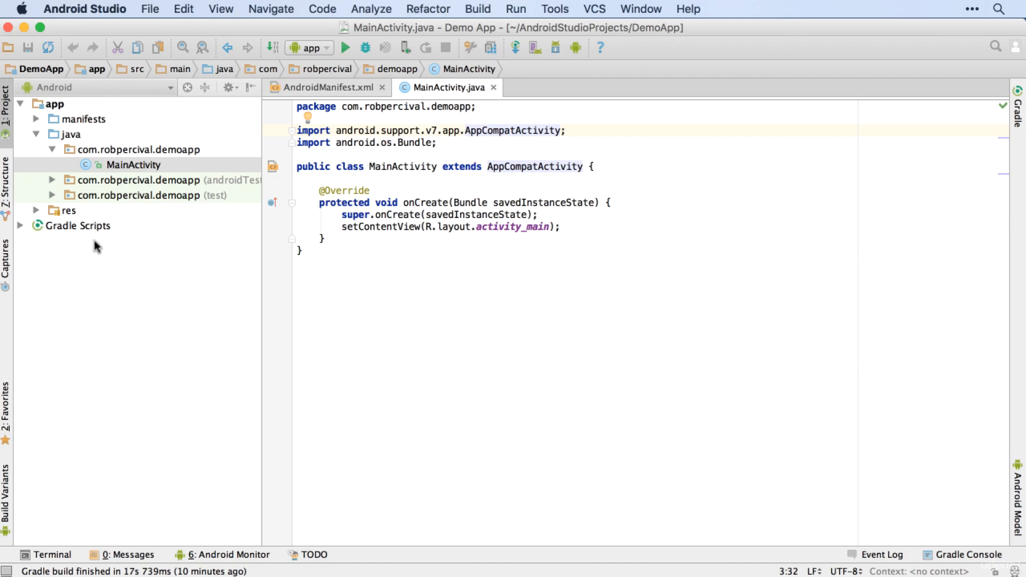
Step: Expand the res and layout folders in the project tree and open activity_main.xml in the design editor
click(35, 210)
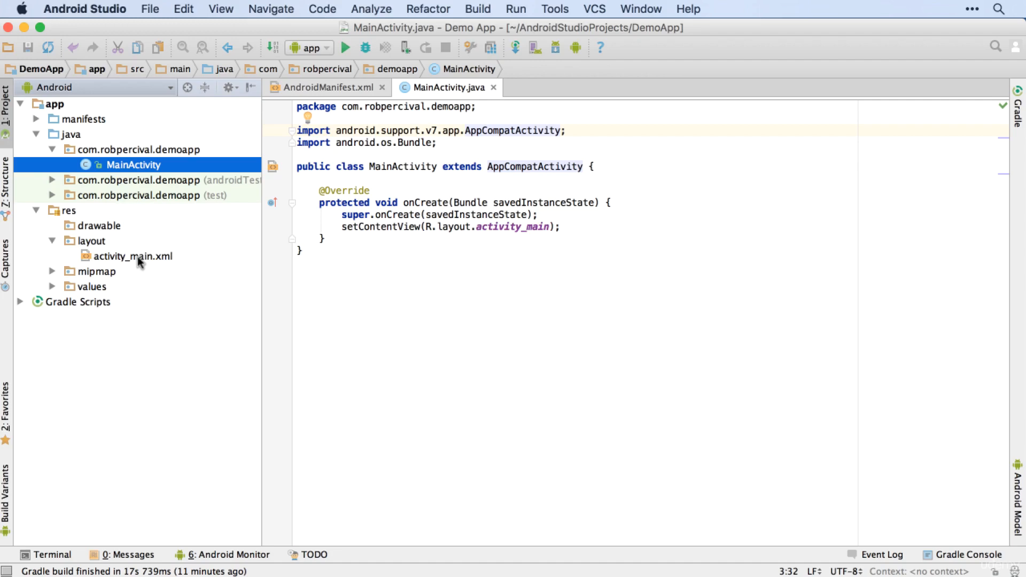
click(138, 257)
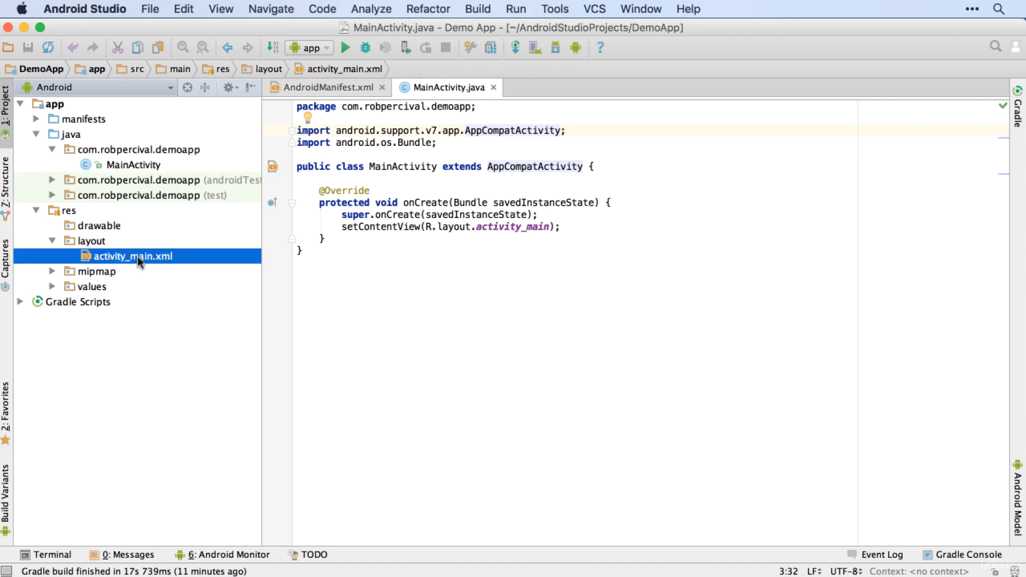
double_click(138, 259)
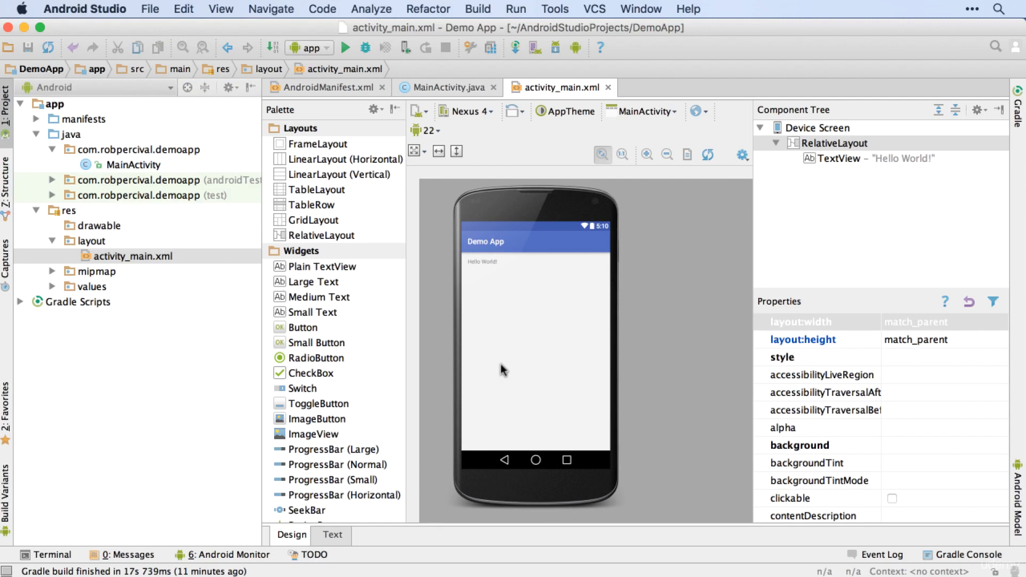
key(alt+super+2)
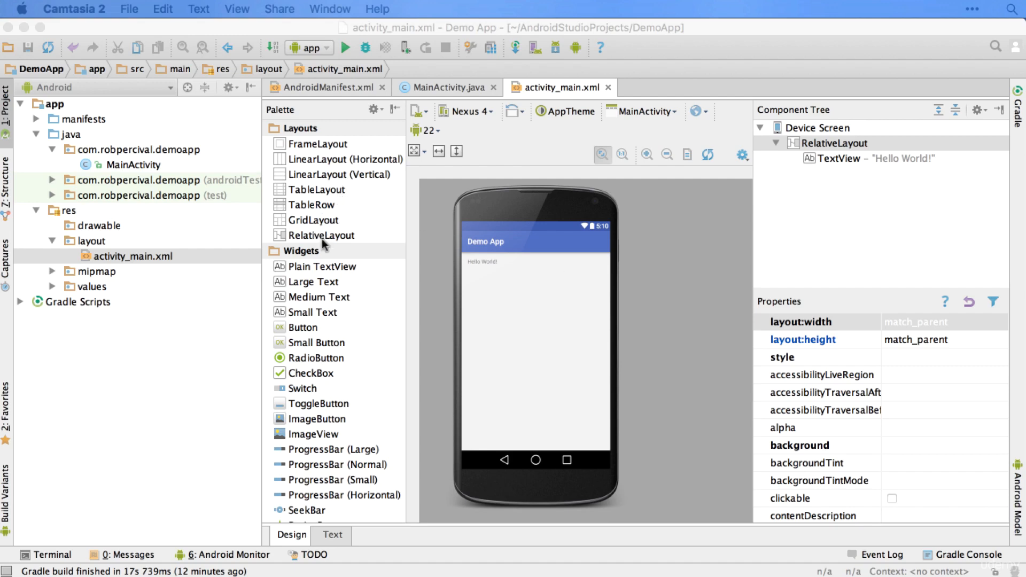
Step: Look through the component palette, from Layouts, Widgets and Text Fields through Containers, Date & Time and Expert to Custom
scroll(342, 272, down, 3)
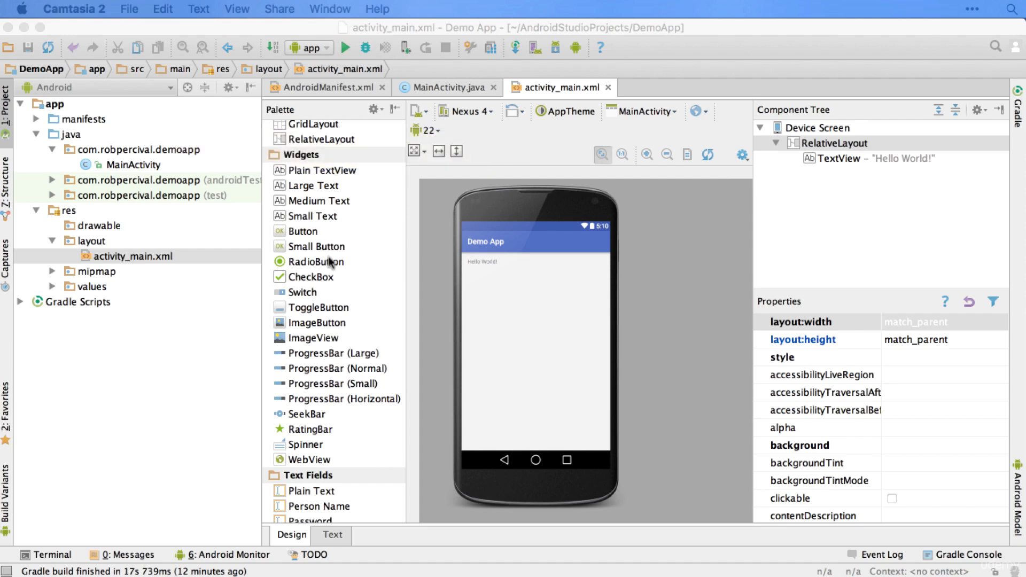
scroll(399, 323, down, 3)
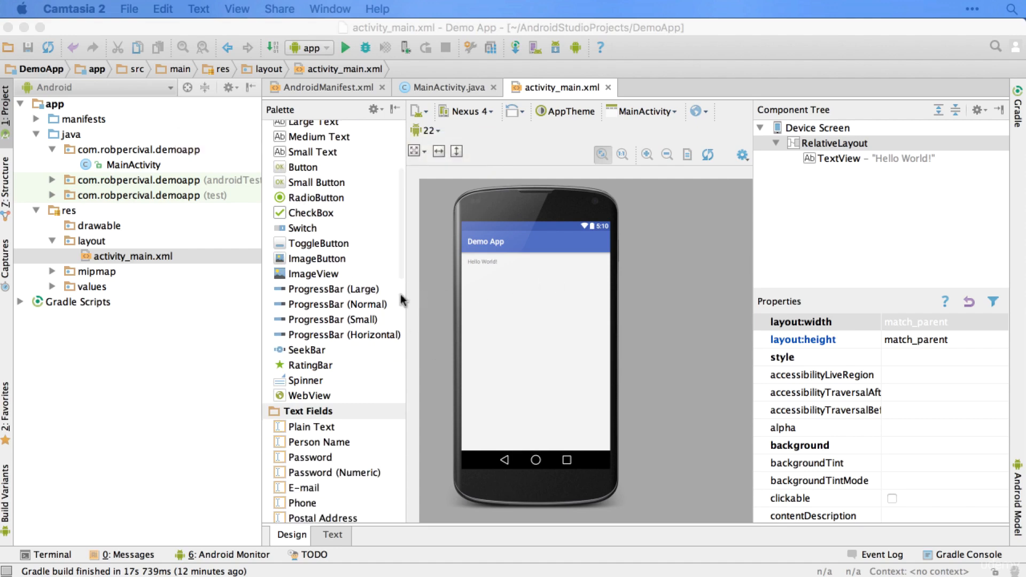
scroll(358, 316, down, 3)
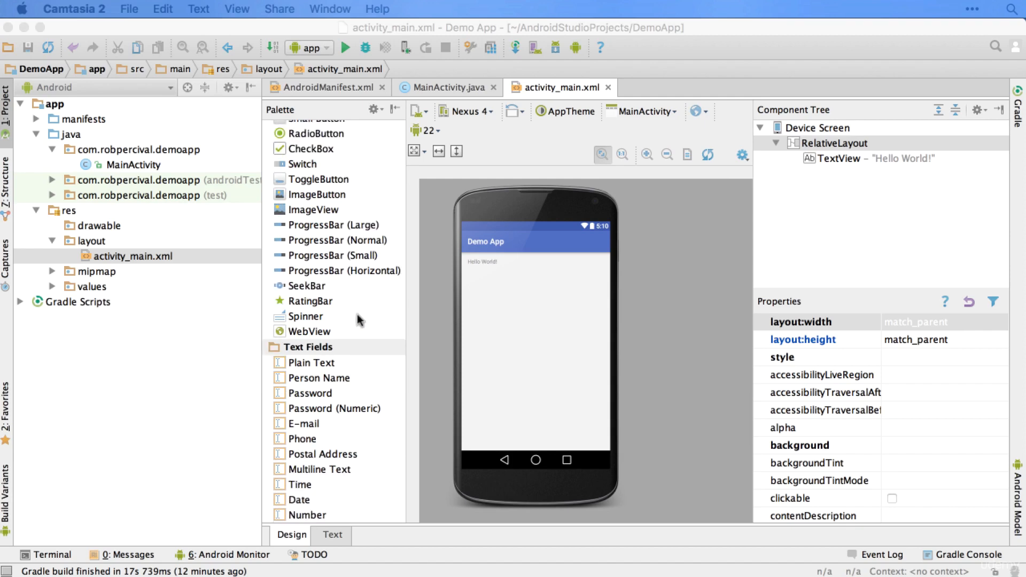
scroll(375, 281, down, 4)
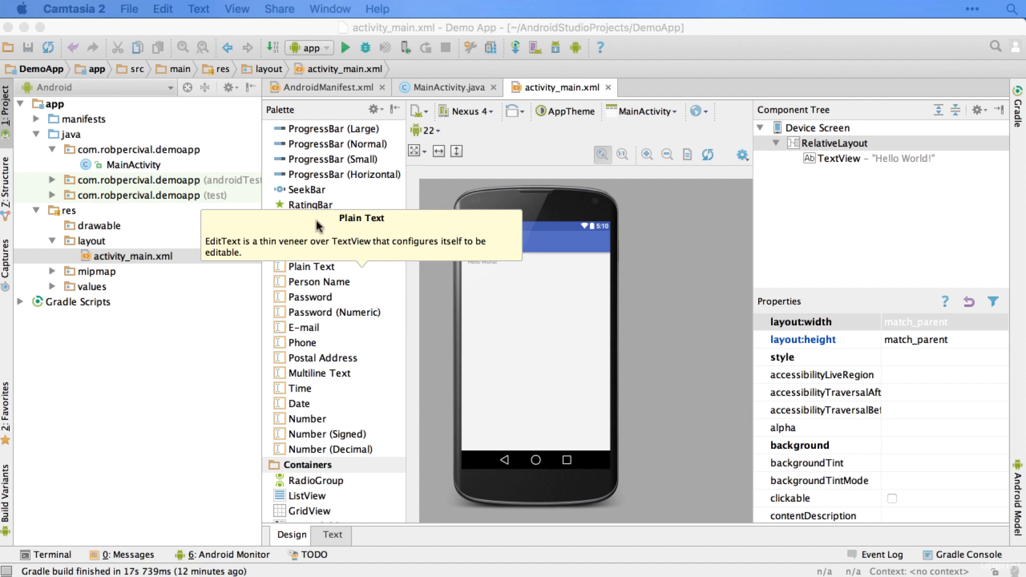
scroll(352, 300, down, 4)
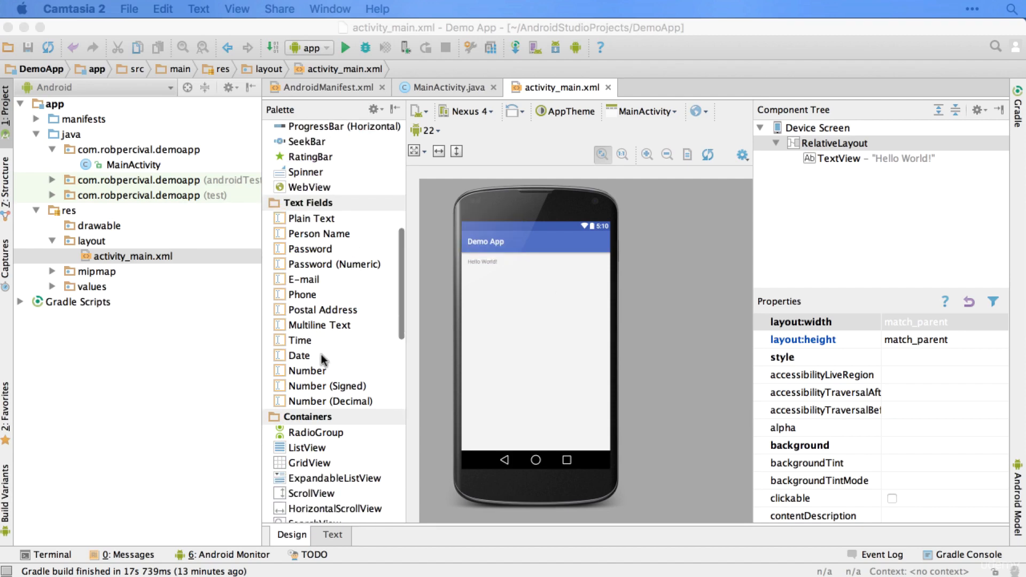
scroll(384, 350, down, 7)
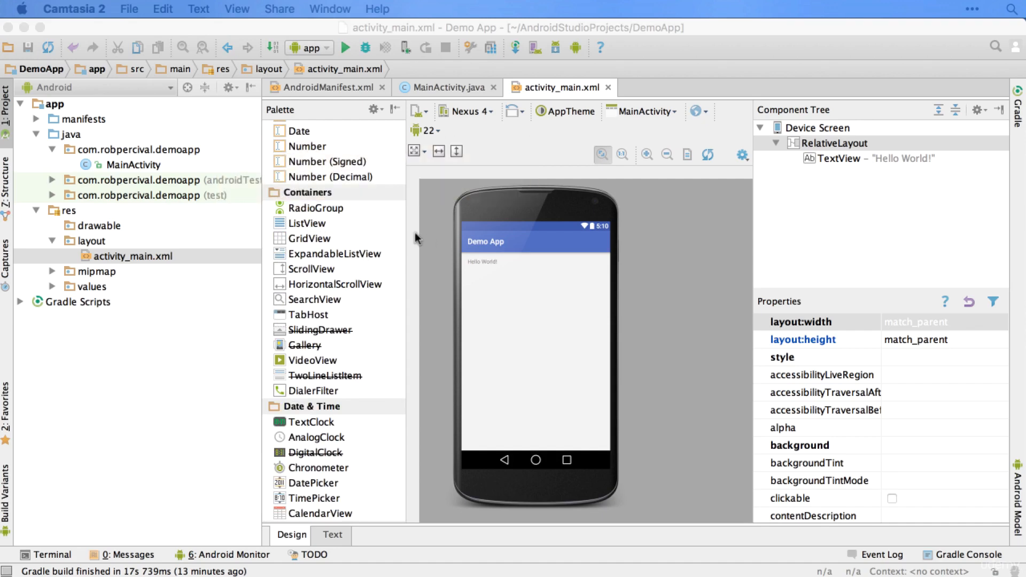
scroll(398, 267, down, 8)
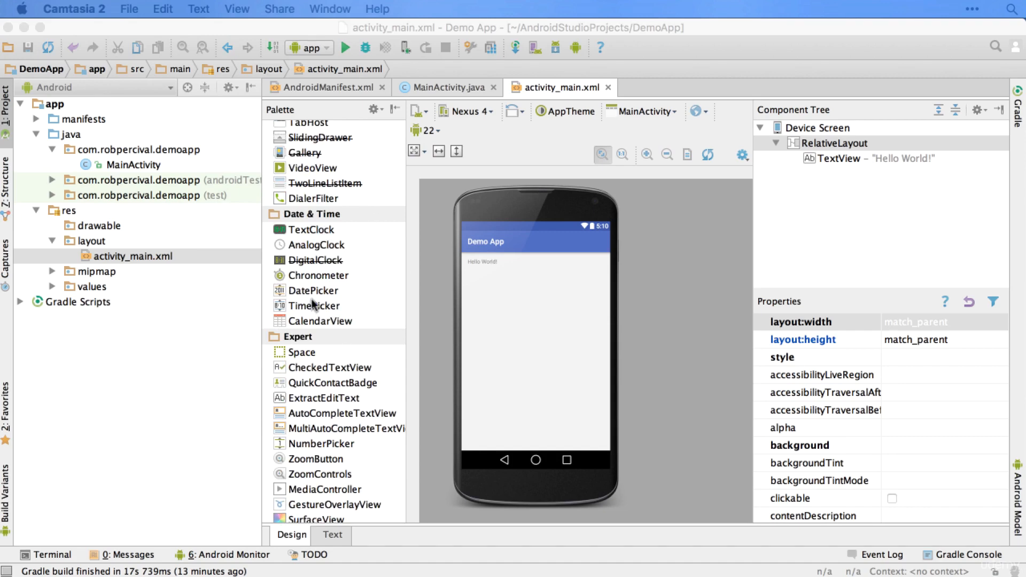
scroll(315, 303, down, 7)
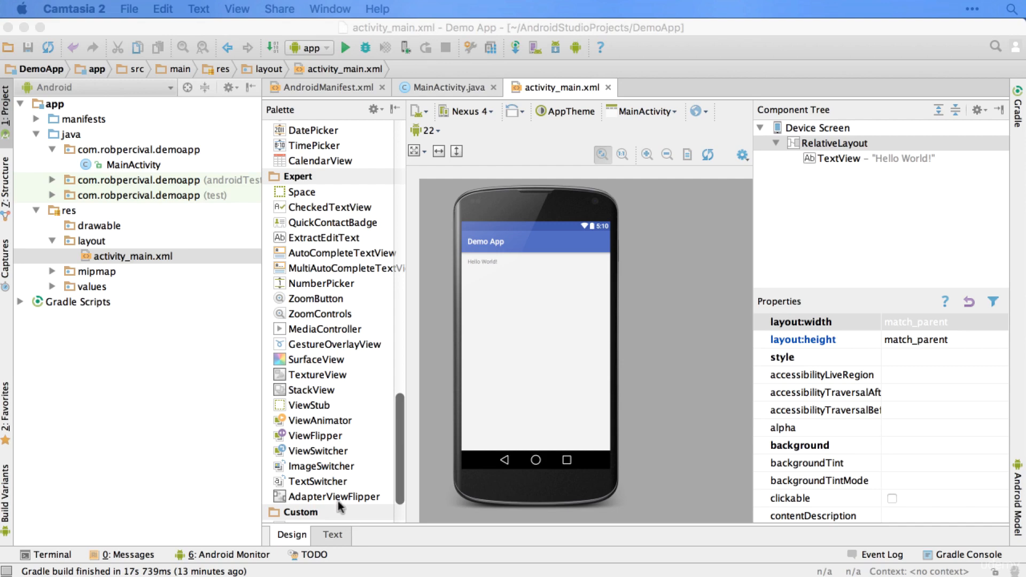
scroll(338, 500, down, 3)
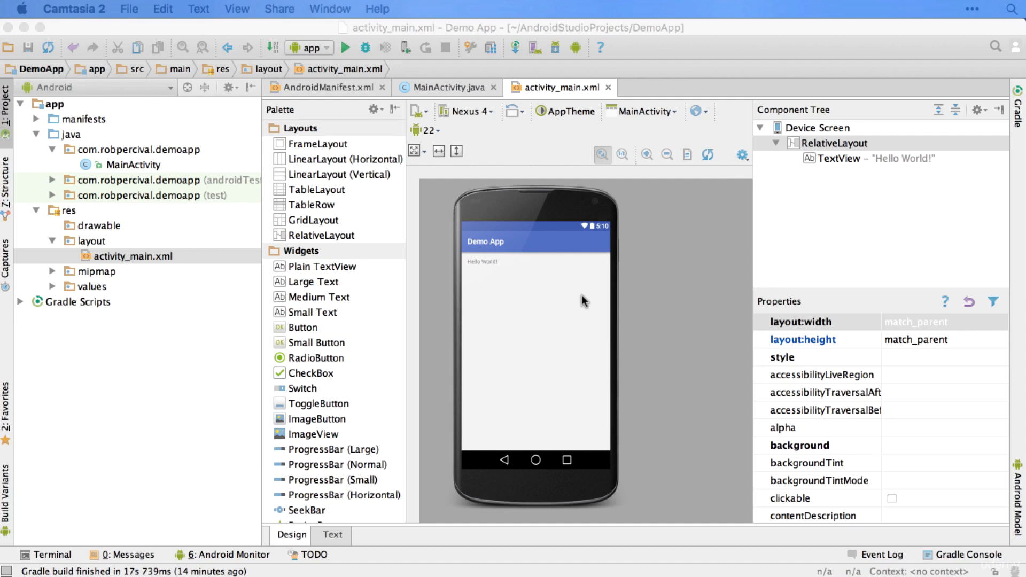
Step: Set the layout preview device to Nexus 10 (10.1", 2560 × 1600: xhdpi)
click(586, 312)
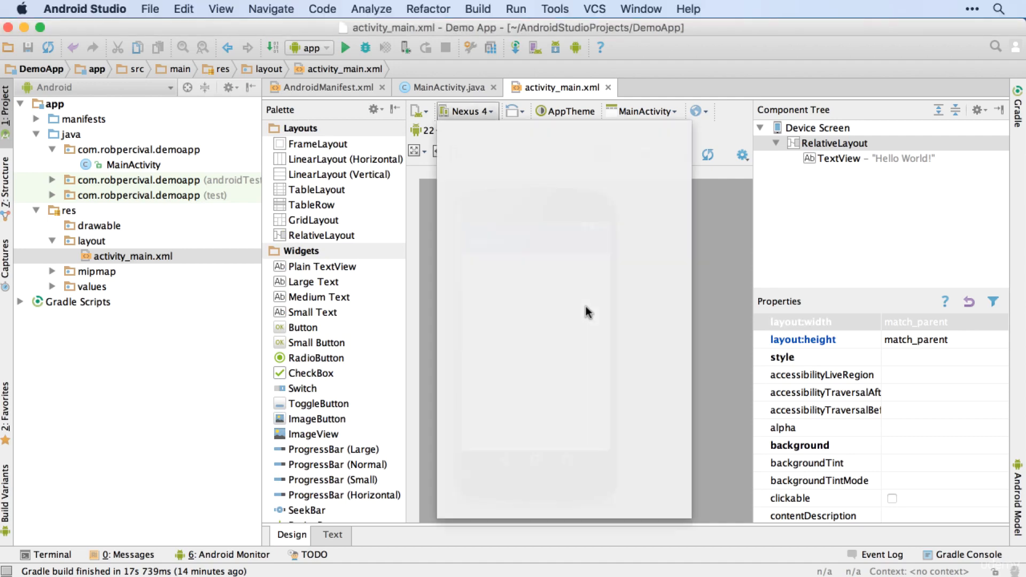
key(Down)
key(Down)
key(Down)
key(Down)
key(Down)
key(Down)
key(Down)
key(Down)
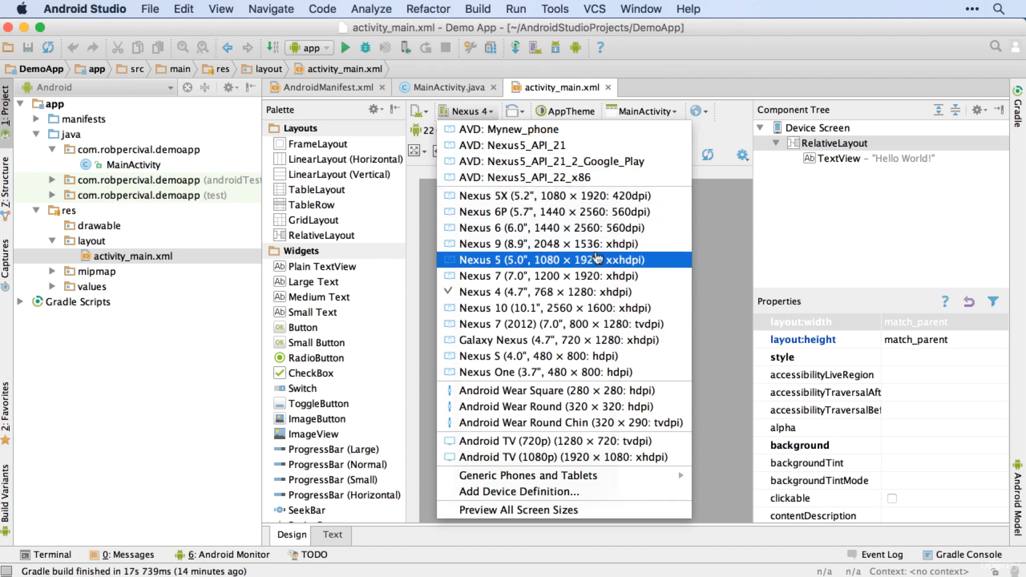
key(Down)
key(Down)
key(Down)
key(Return)
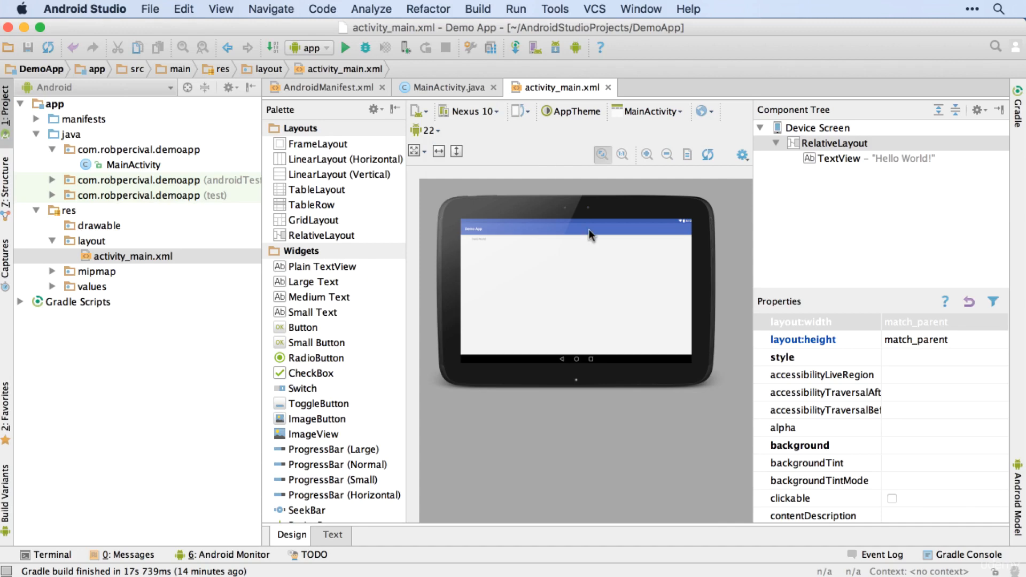
Step: Switch the Nexus 10 preview to portrait orientation and confirm AppTheme in the theme selection
click(520, 111)
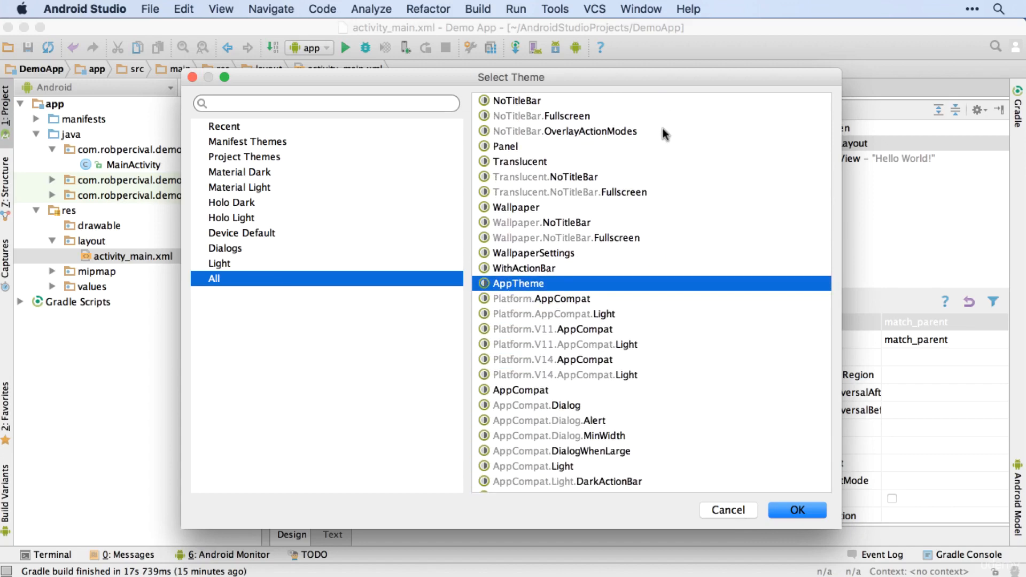
key(Return)
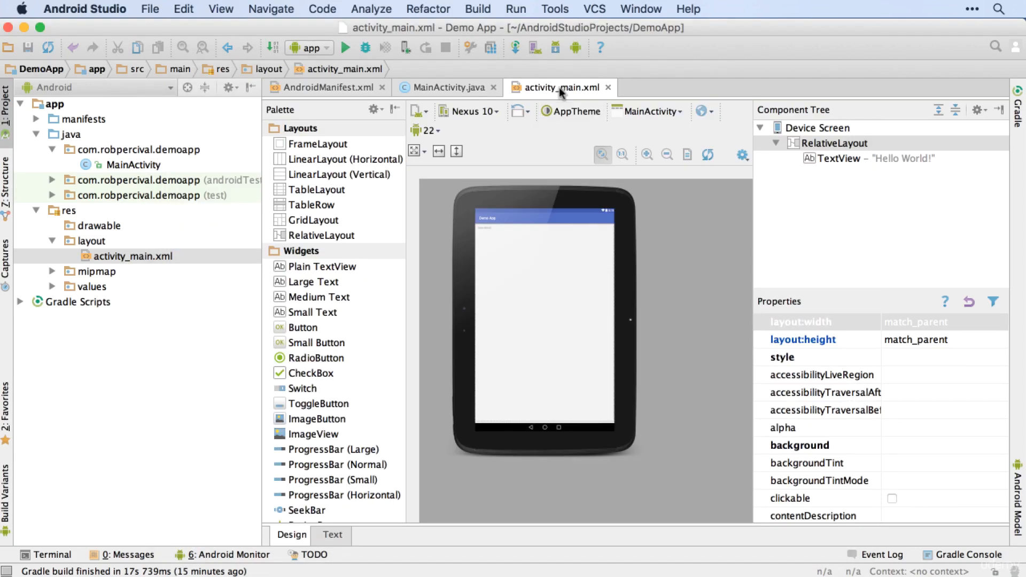
Step: View the MainActivity class associated with the layout and return to the activity_main.xml design
click(707, 112)
click(740, 131)
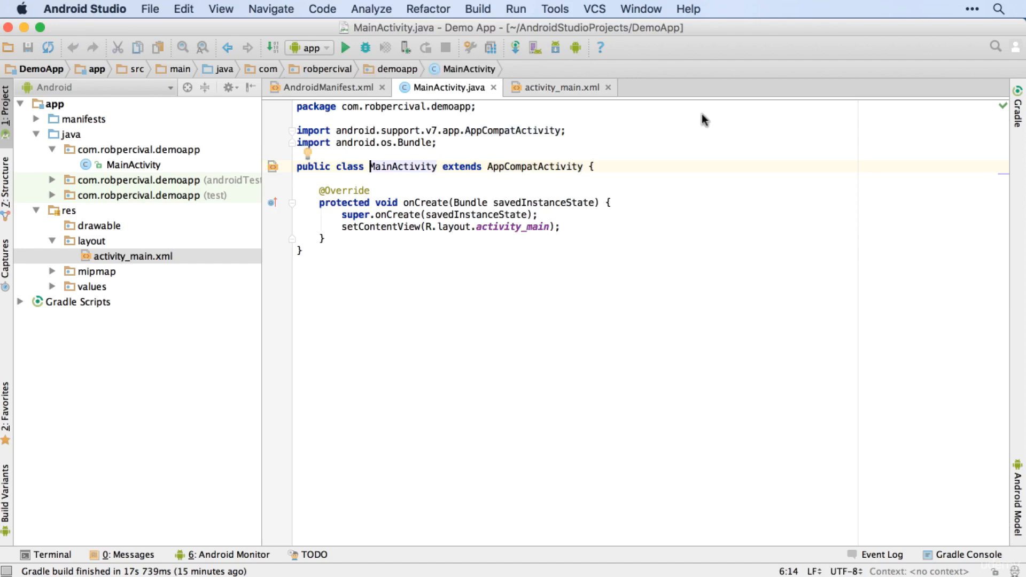
click(576, 88)
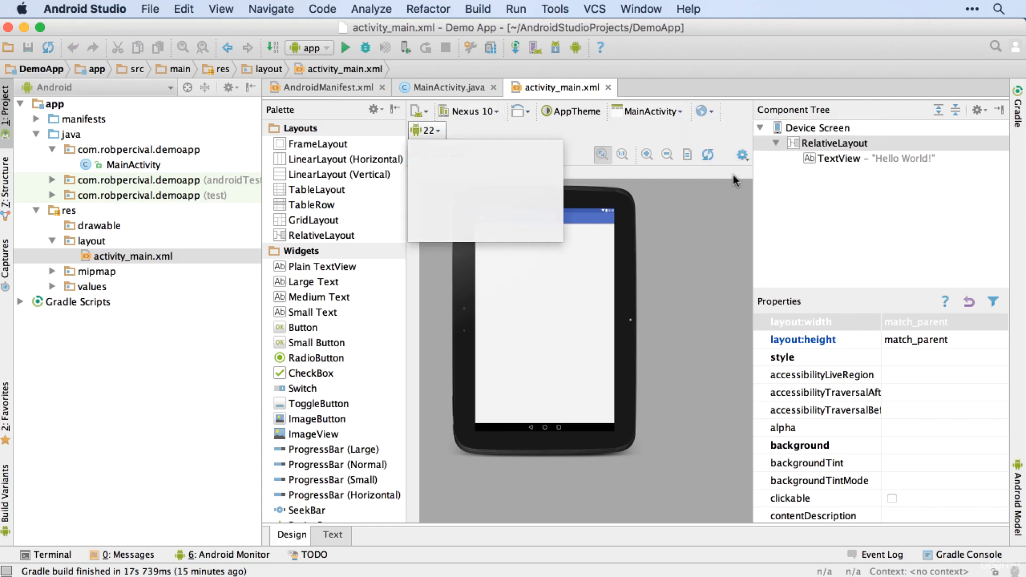
Step: Review the Android API versions available for the preview and the designer's display options
key(Down)
key(Down)
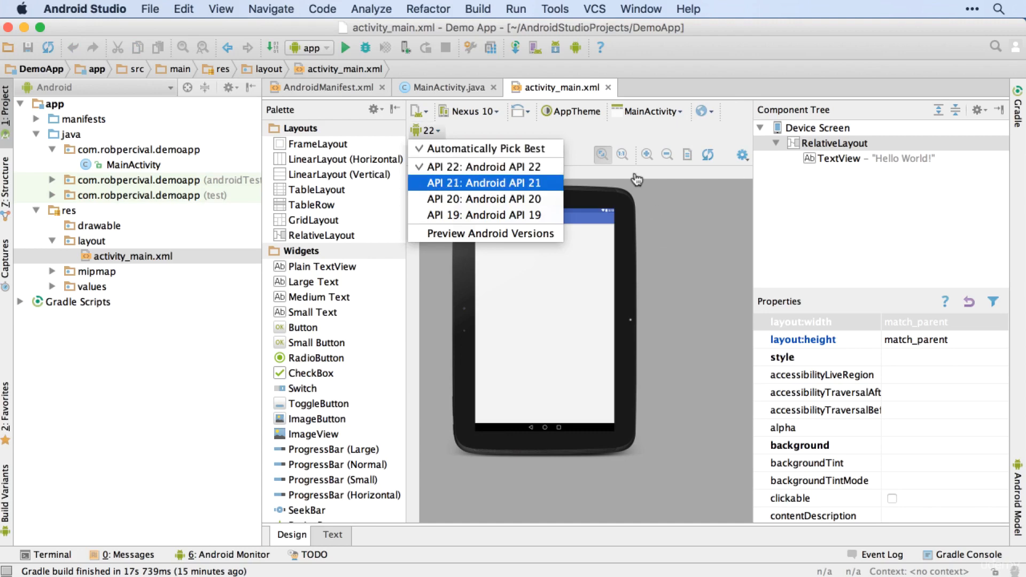
key(Down)
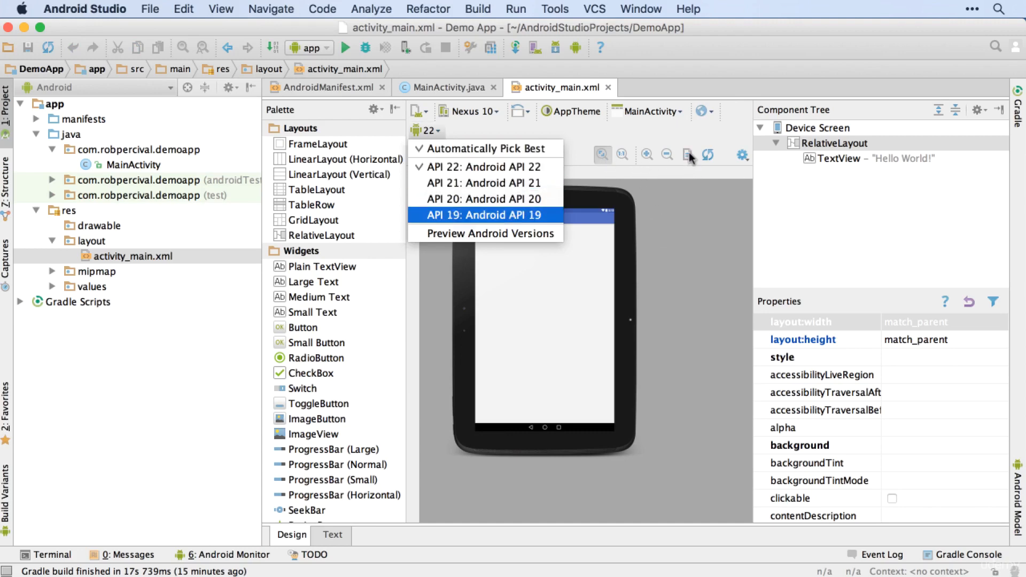
click(689, 153)
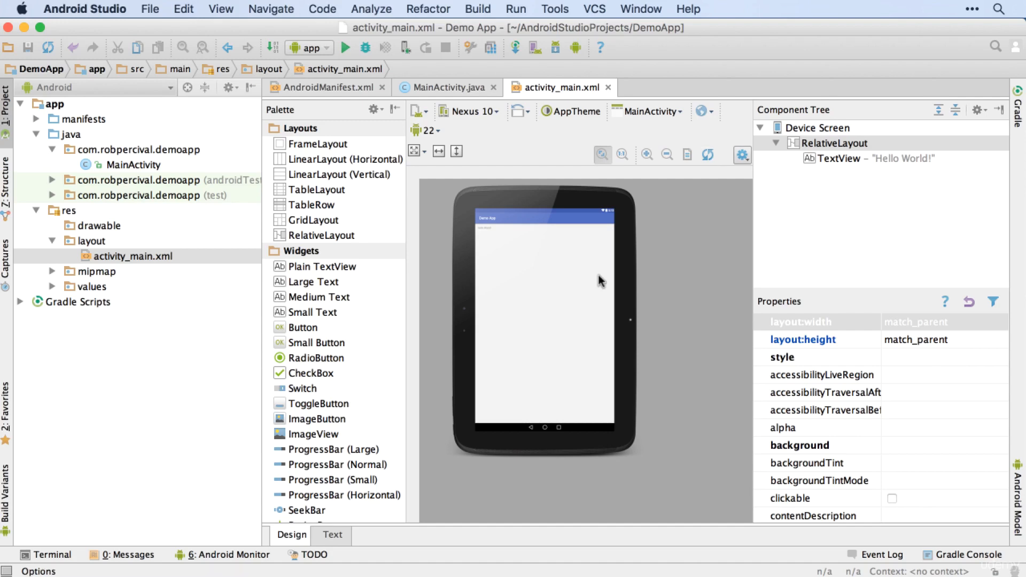
click(743, 155)
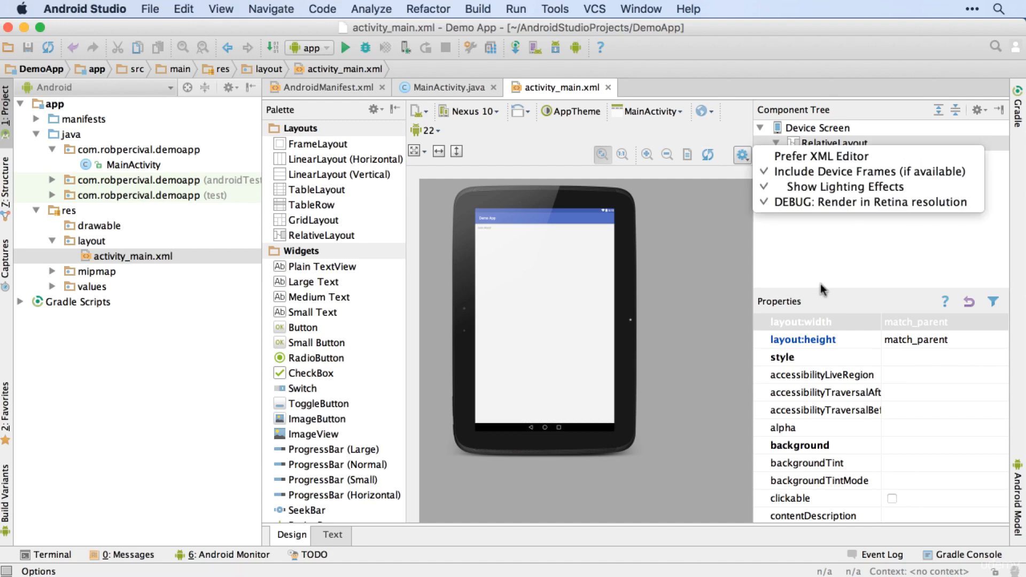
click(862, 262)
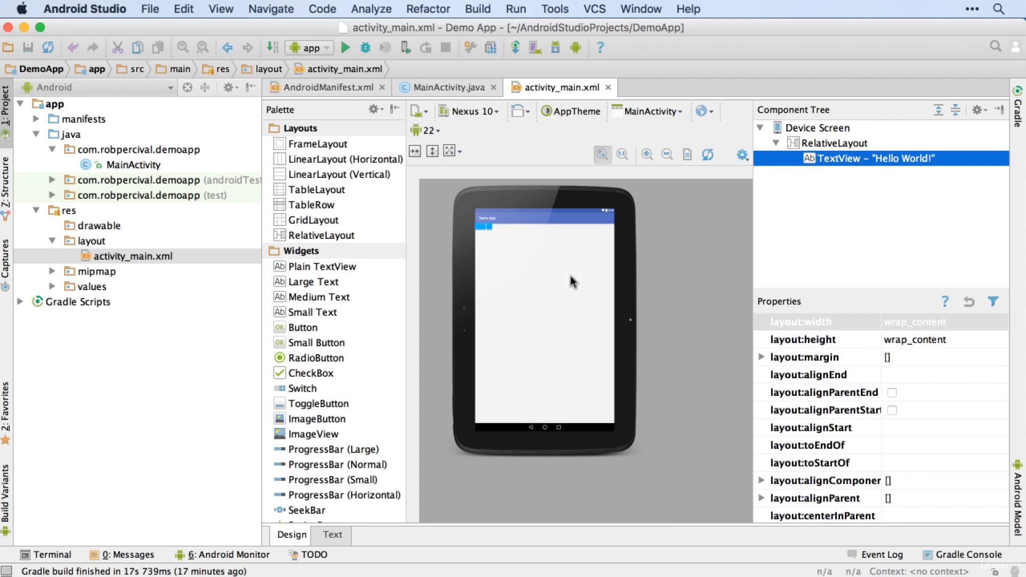
Step: Select the "Hello World!" TextView in the enlarged tablet preview and examine its full list of properties
click(647, 154)
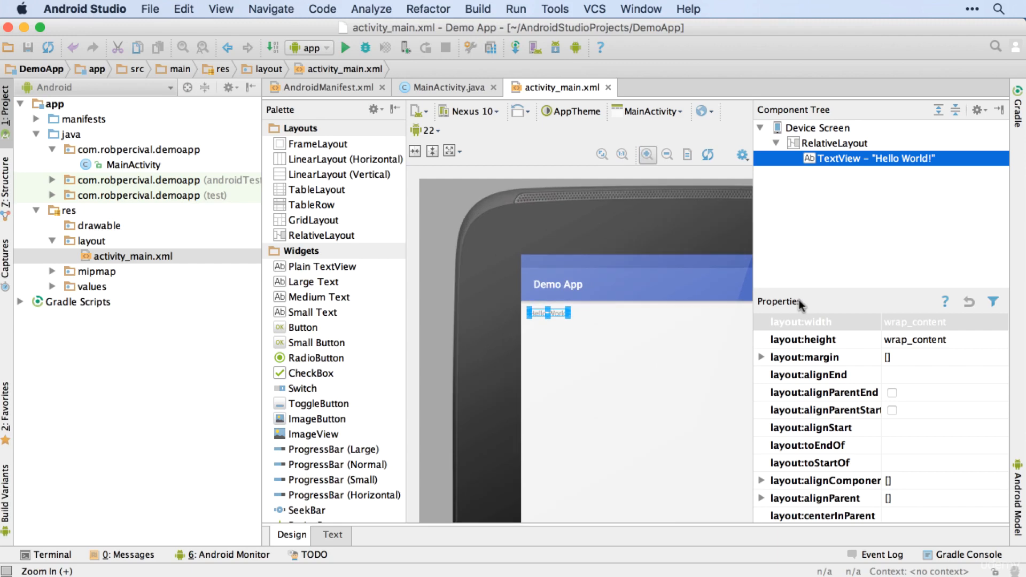
click(578, 342)
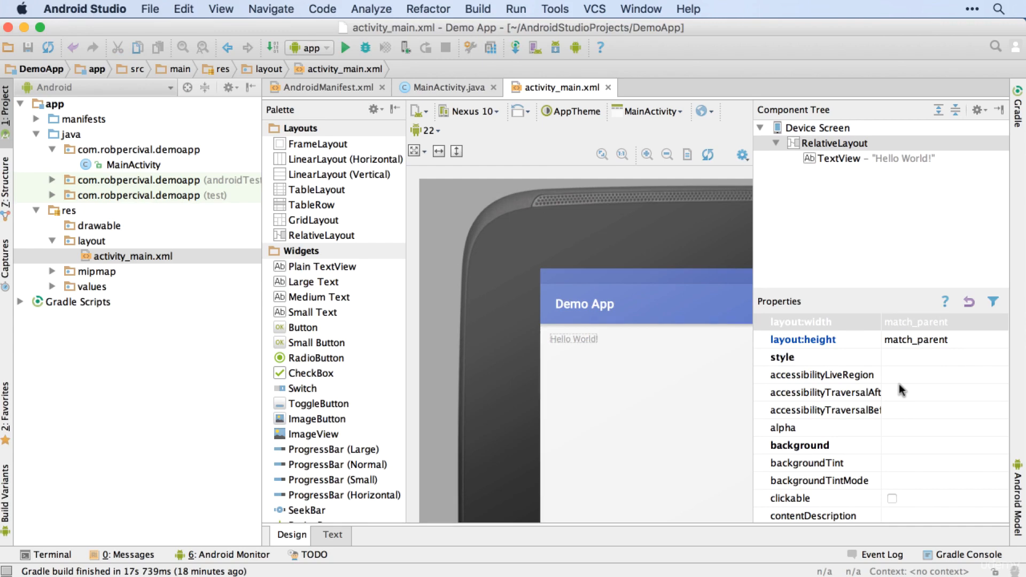
click(574, 339)
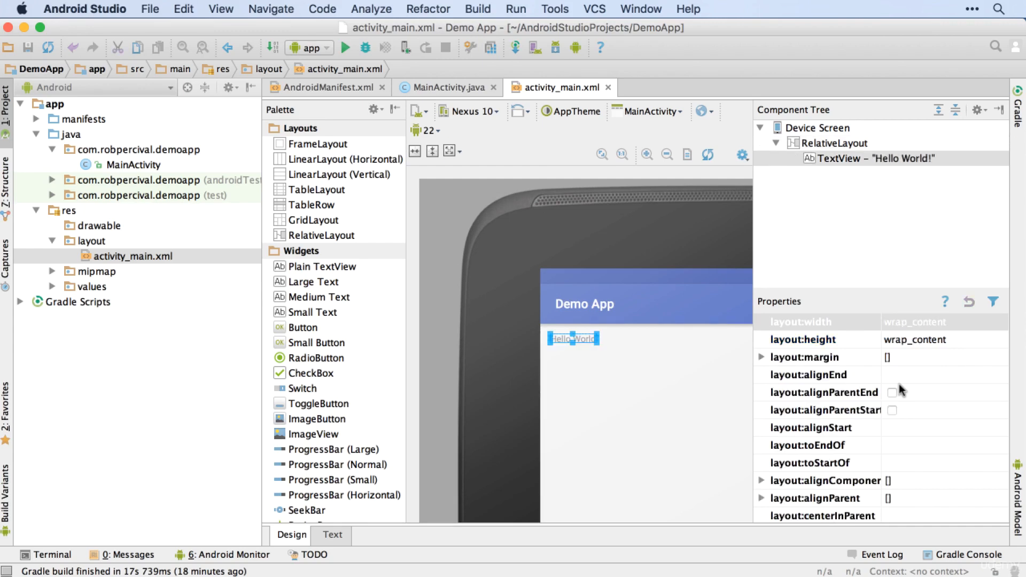
scroll(901, 391, down, 15)
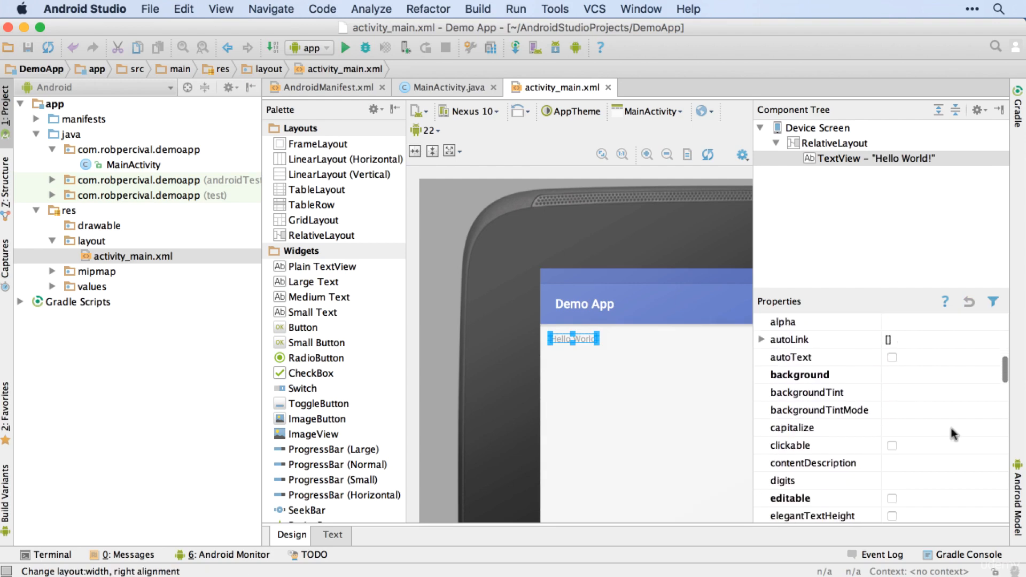
scroll(953, 433, down, 10)
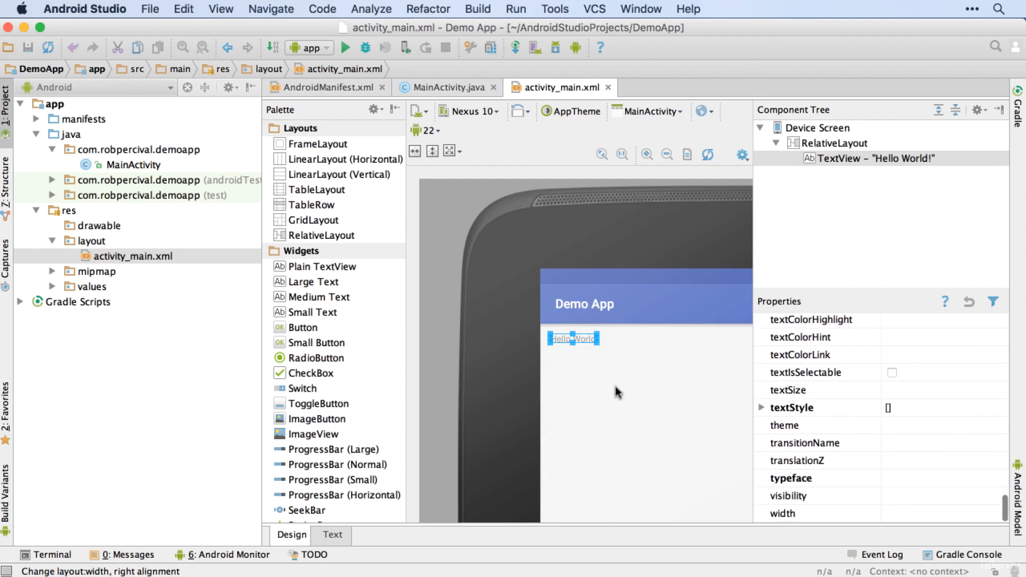
scroll(881, 417, up, 20)
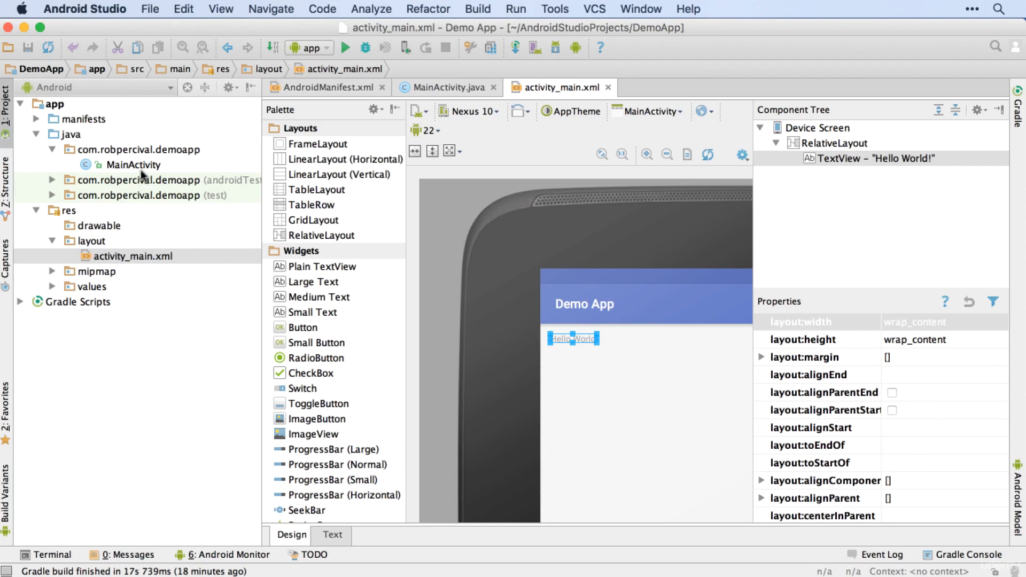
Step: Open the MainActivity class from the project files and review its code
key(super+1)
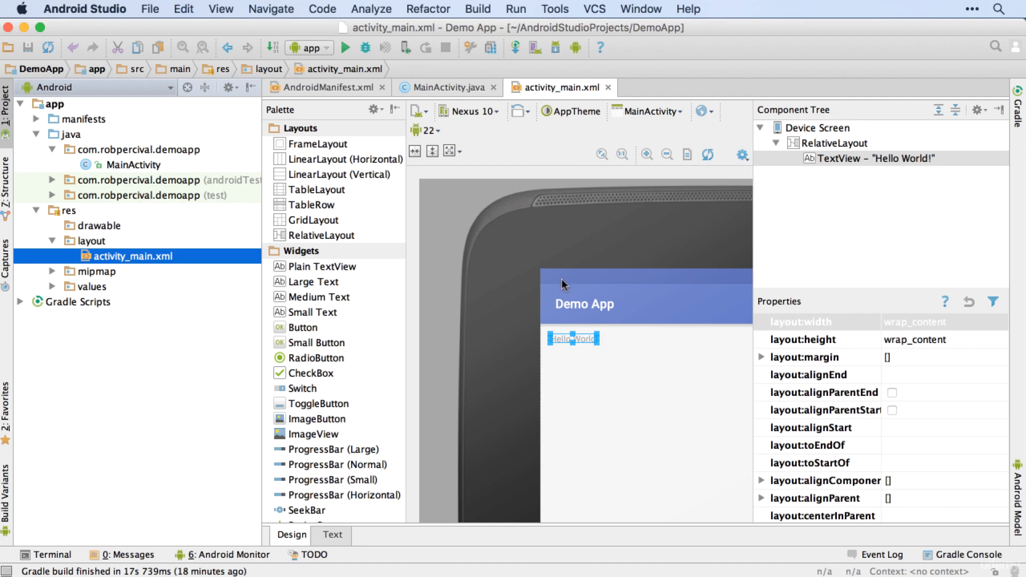
key(Up)
key(Up)
key(Up)
key(Up)
key(Up)
key(Up)
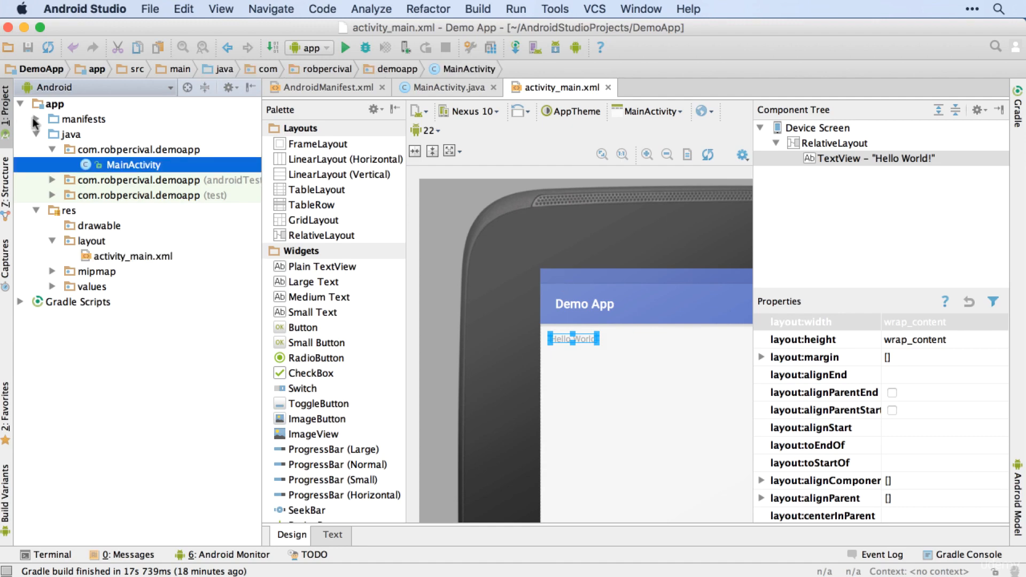
key(Return)
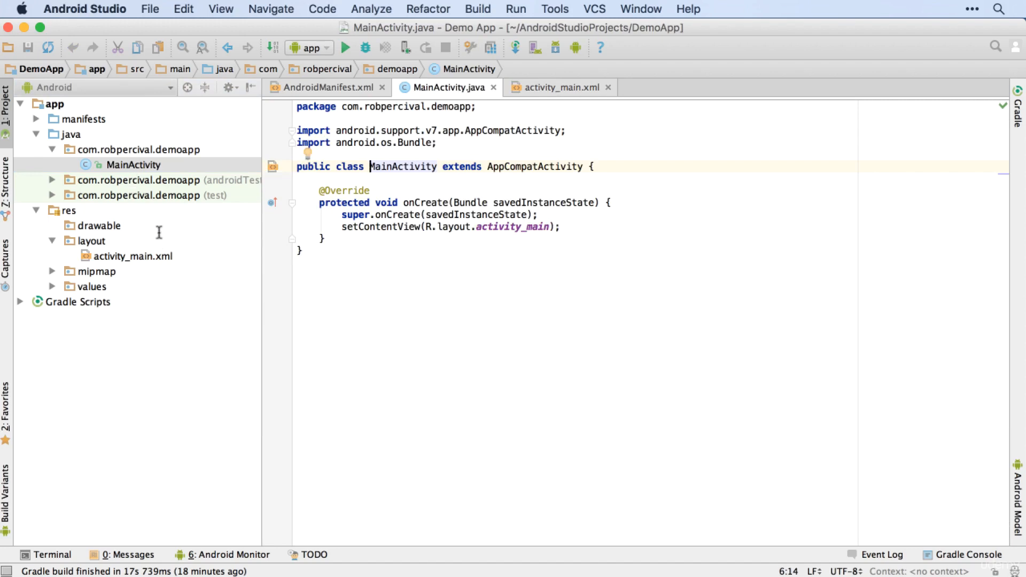
key(super+End)
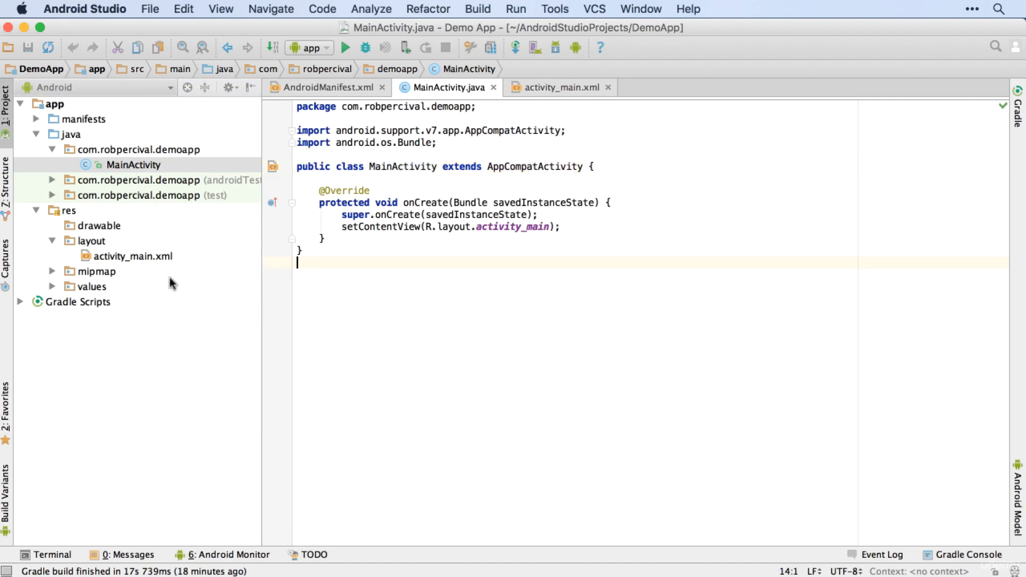
Step: Expand the manifests folder in the project files and return to the activity_main.xml design
key(super+1)
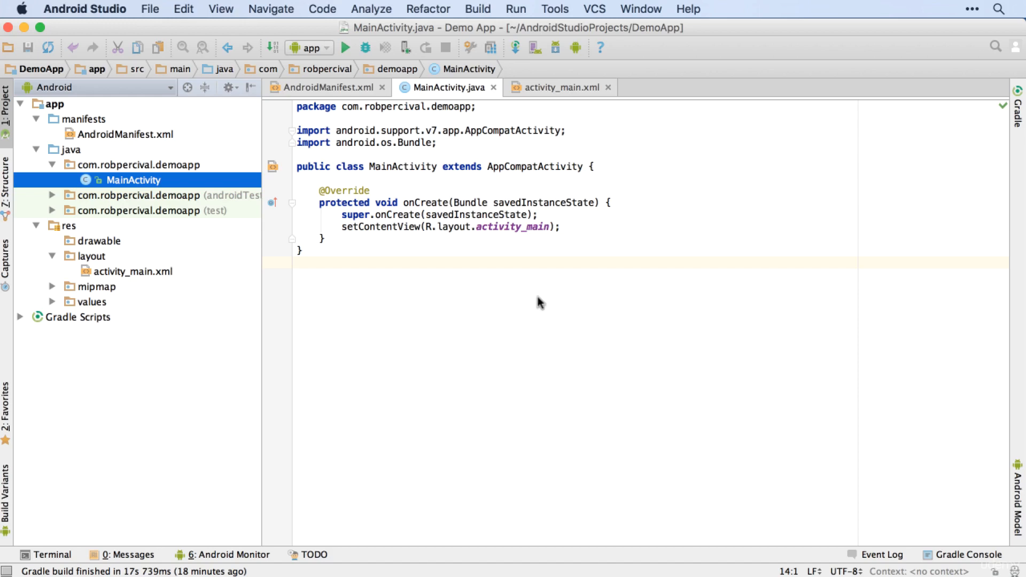
click(561, 87)
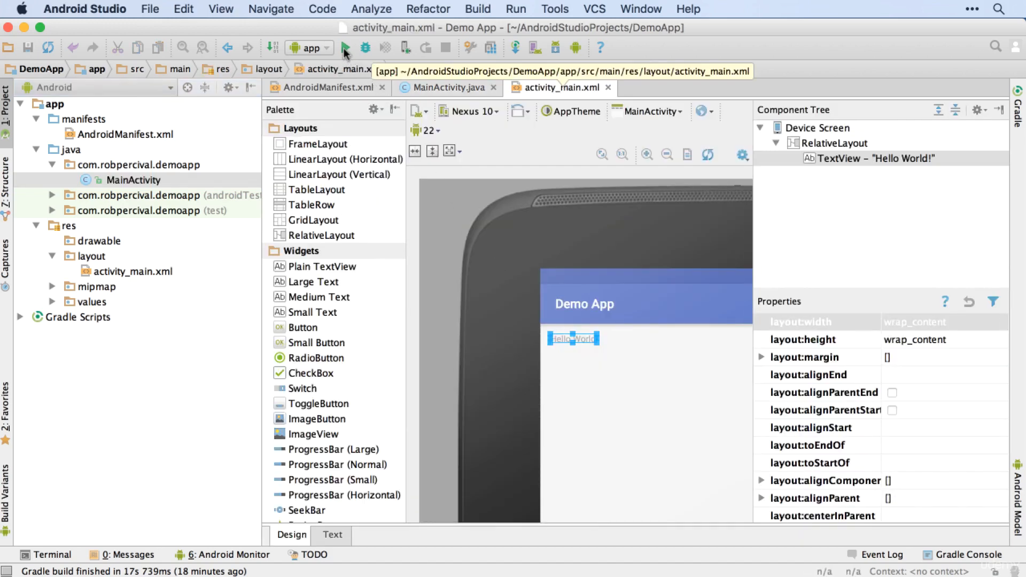
key(Escape)
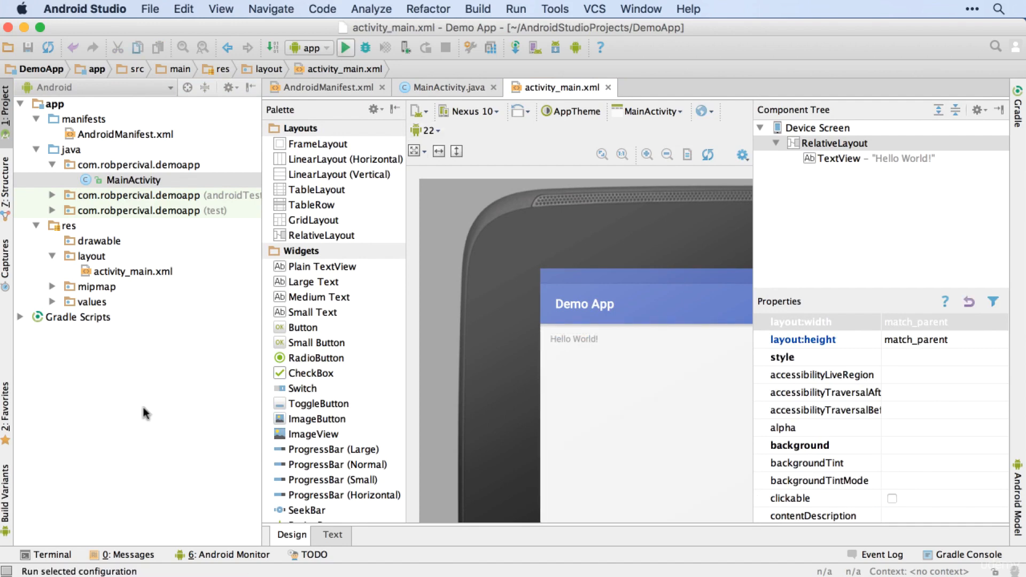
Step: Run the app and set up a new emulator with Nexus S hardware and the Lollipop API 22 x86 system image
key(ctrl+r)
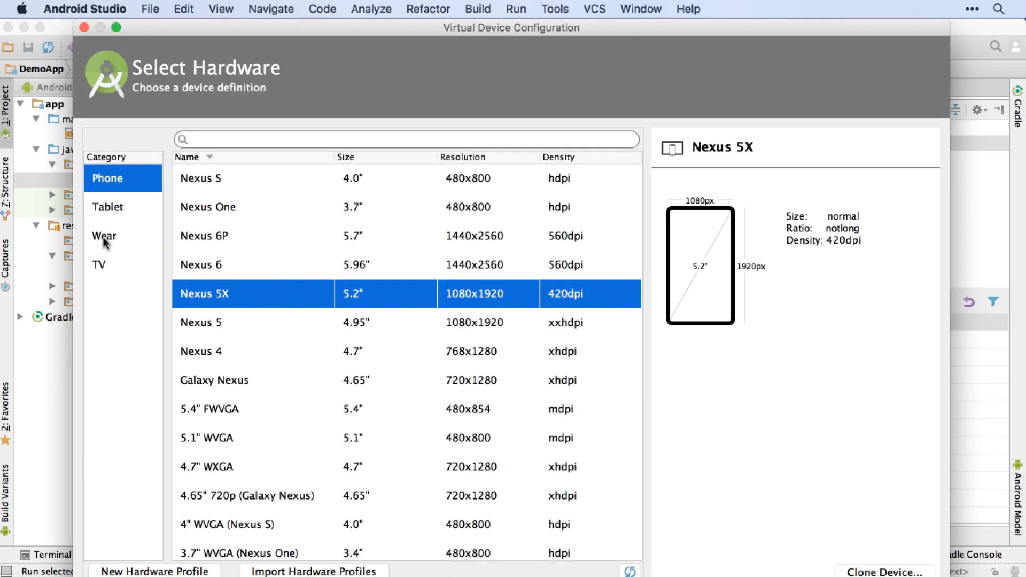
scroll(283, 382, down, 5)
scroll(481, 302, up, 5)
key(Home)
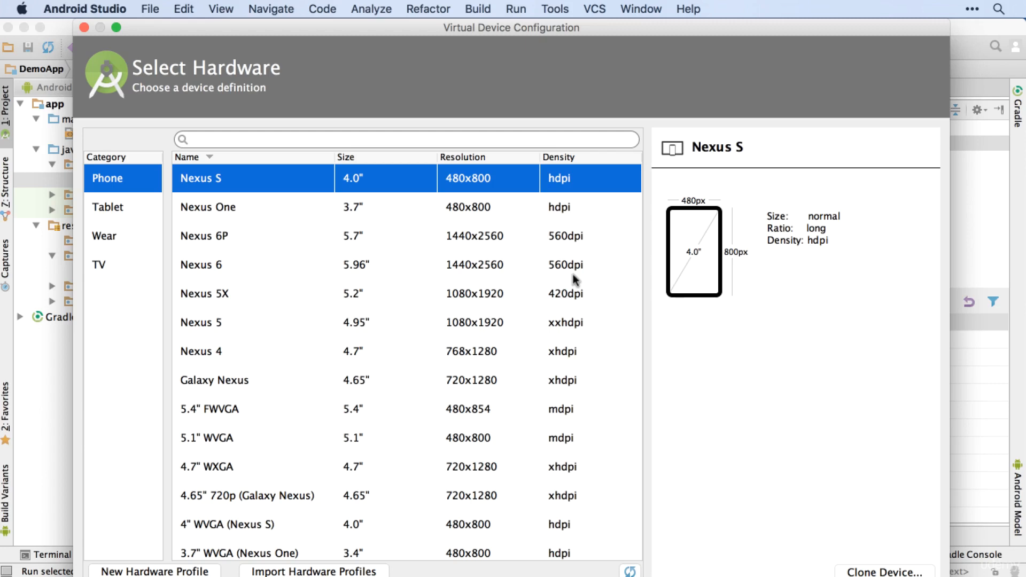
key(Return)
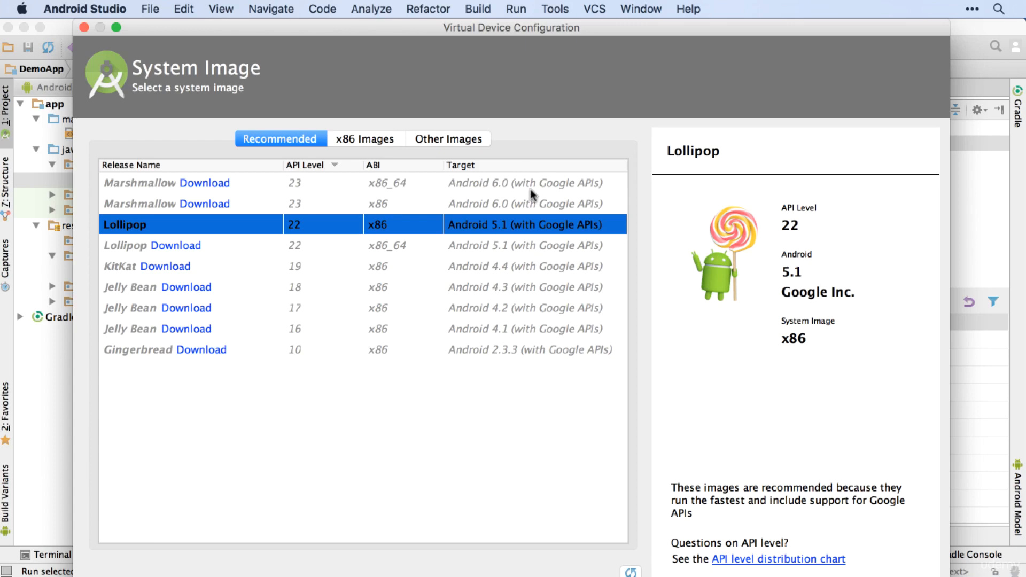
click(336, 139)
key(Return)
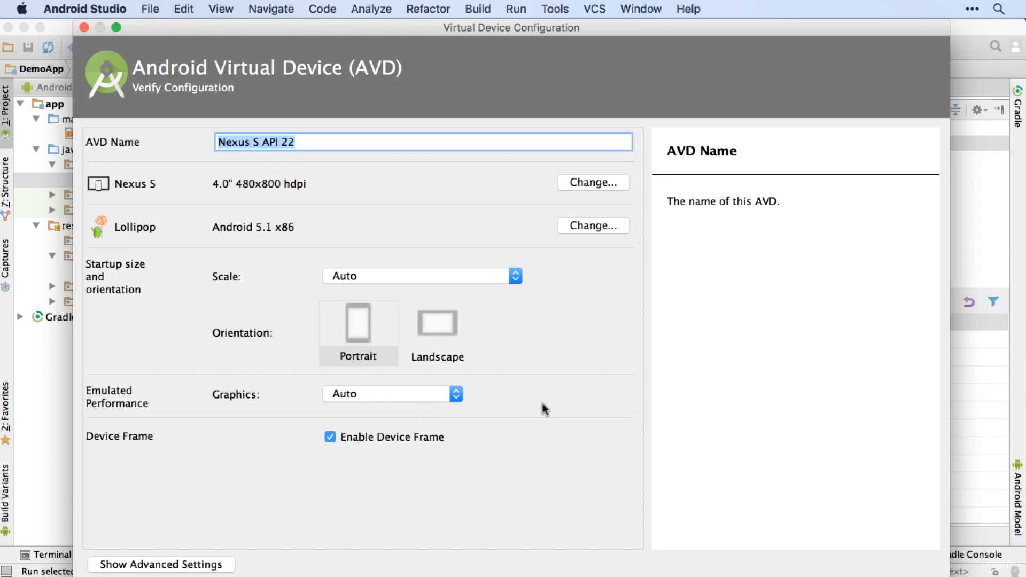
Step: Review the graphics rendering options, keep Auto and finish creating the Nexus S API 22 virtual device
click(364, 391)
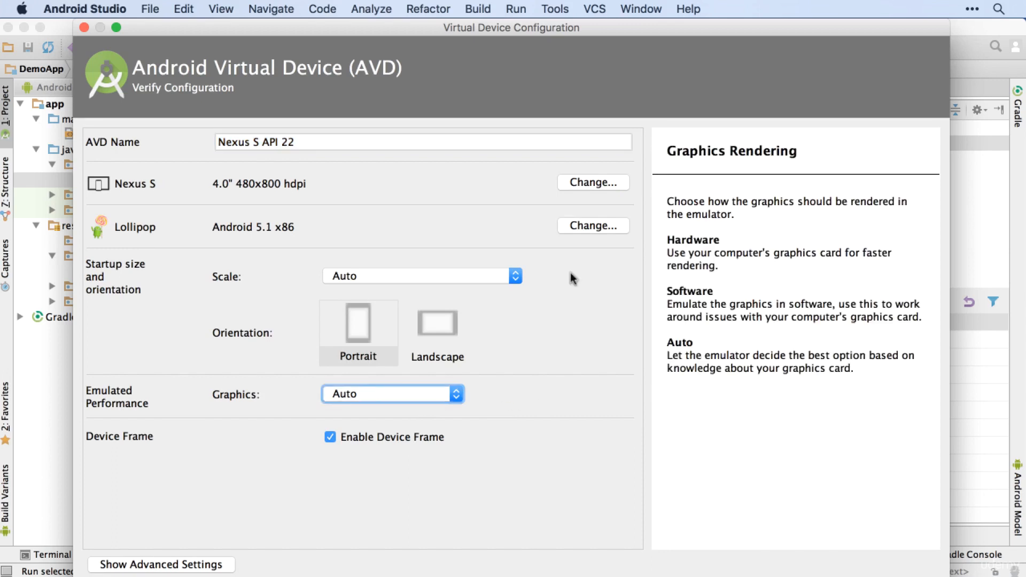
key(space)
key(Down)
key(Down)
key(Up)
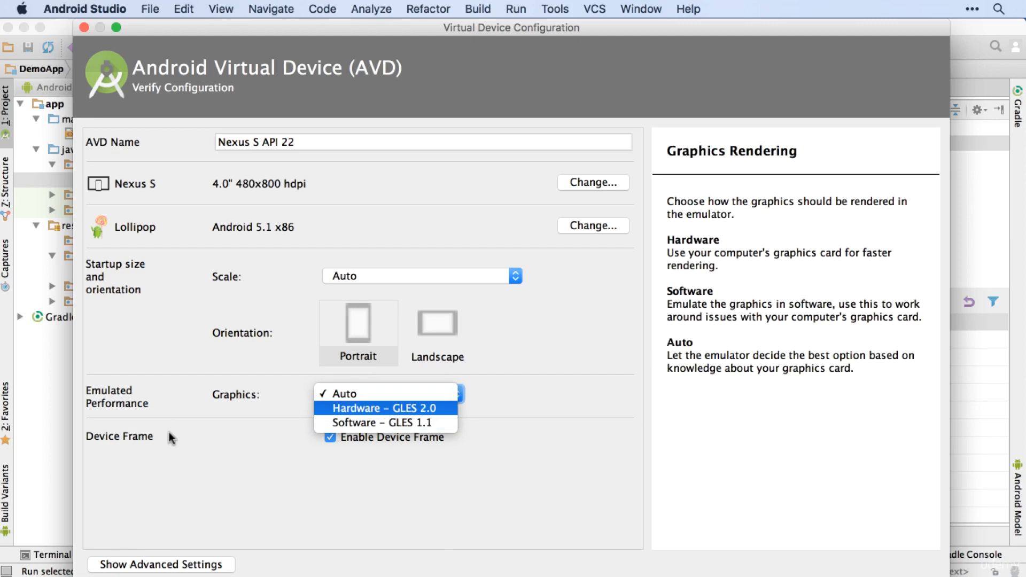
key(Up)
key(Down)
key(Return)
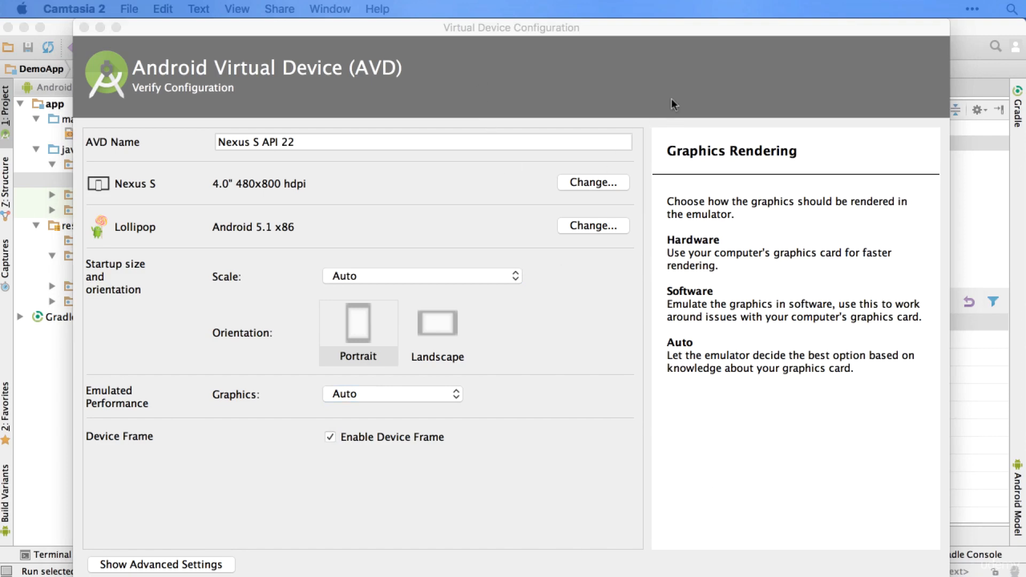
drag(675, 24, 680, 23)
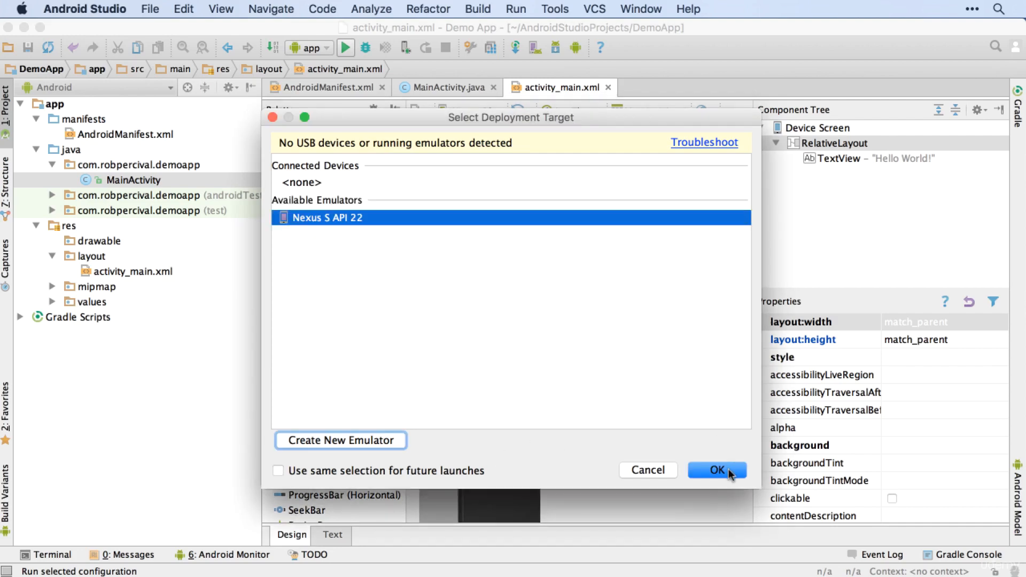
Step: Launch the app on the Nexus S API 22 emulator, using the same selection for future launches
key(Tab)
key(space)
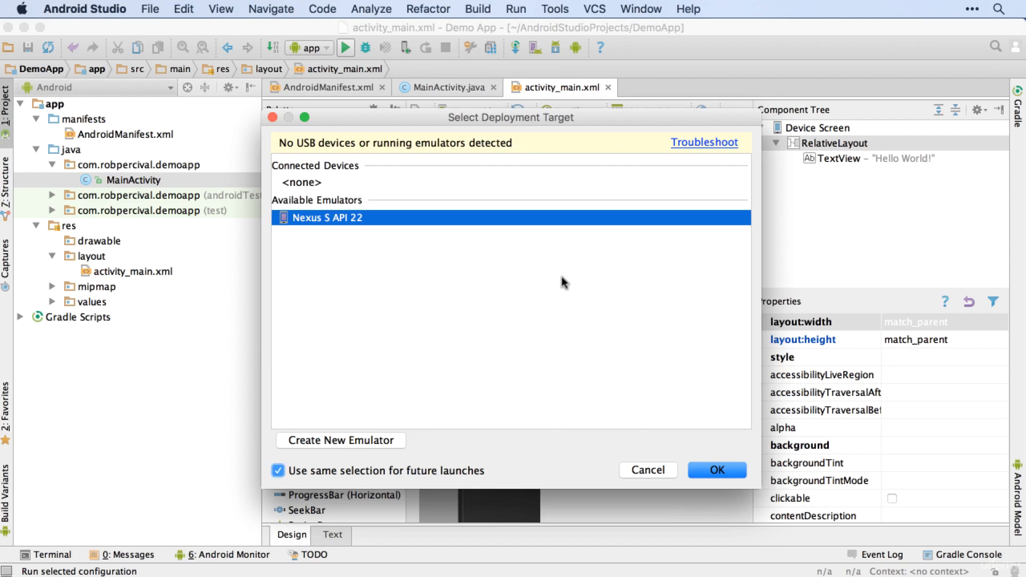
key(Return)
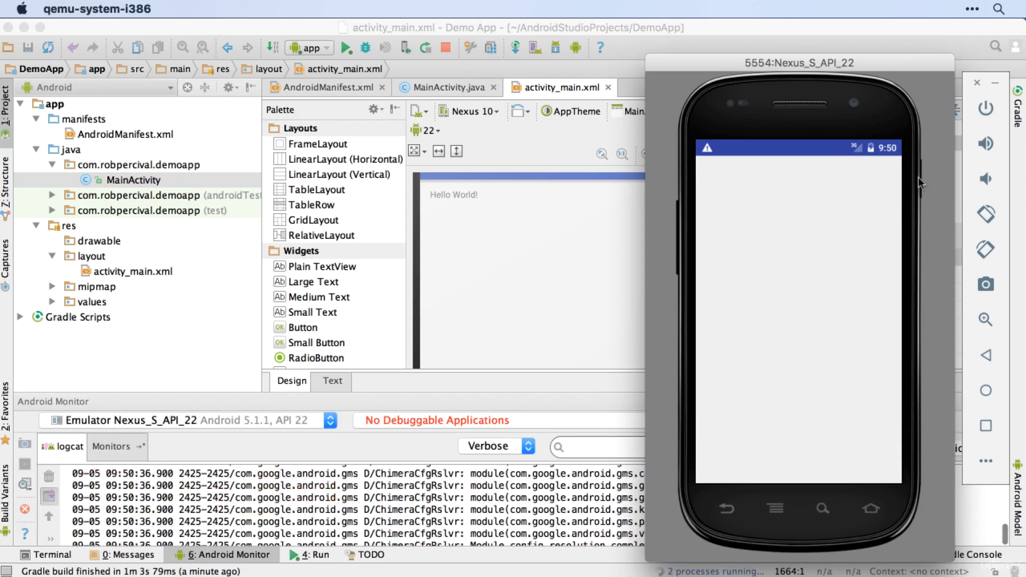
Step: Rotate the emulator through its landscape orientations and back to portrait to check the Demo App layout
key(super+Left)
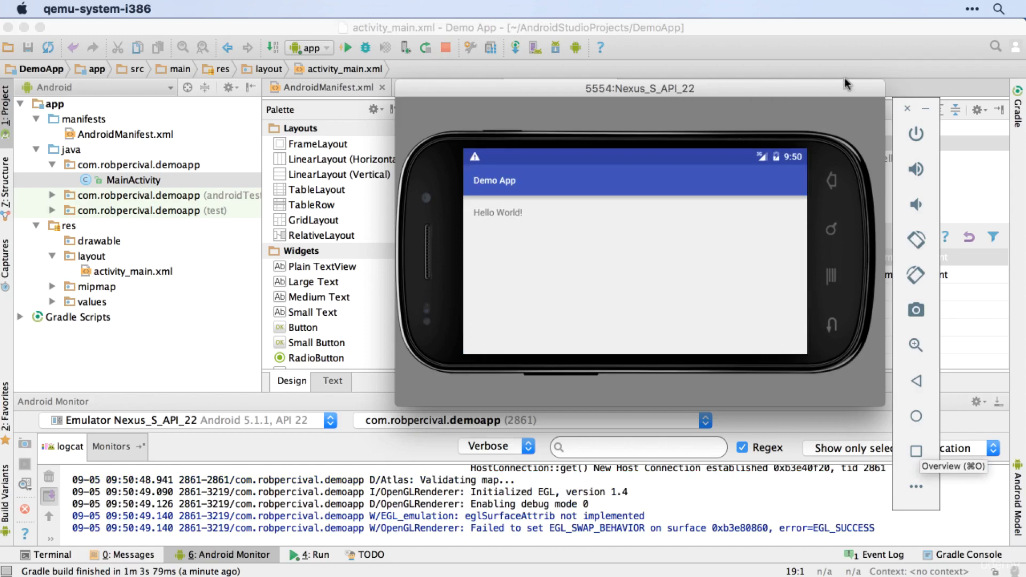
key(super+Right)
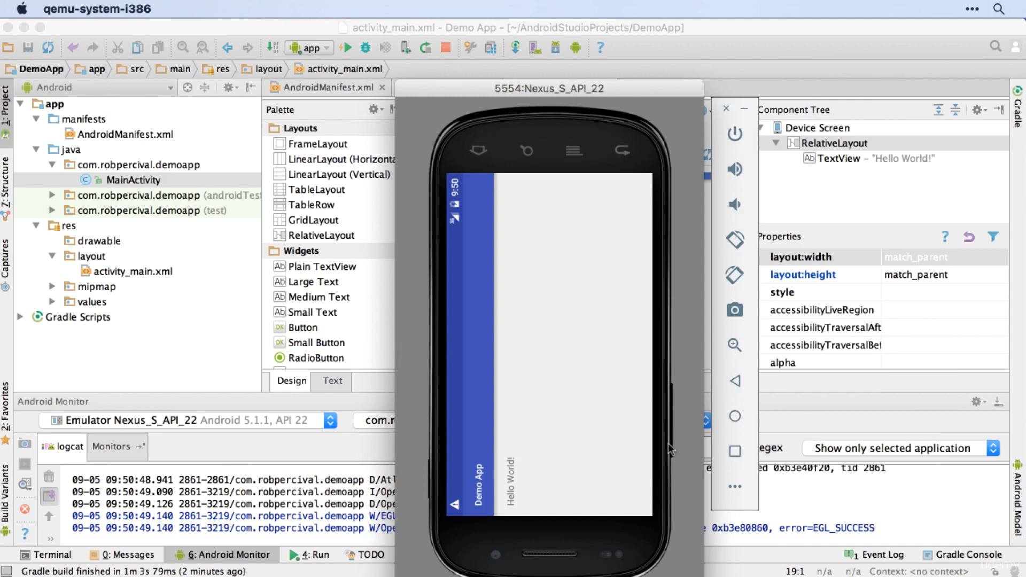
drag(707, 444, 896, 429)
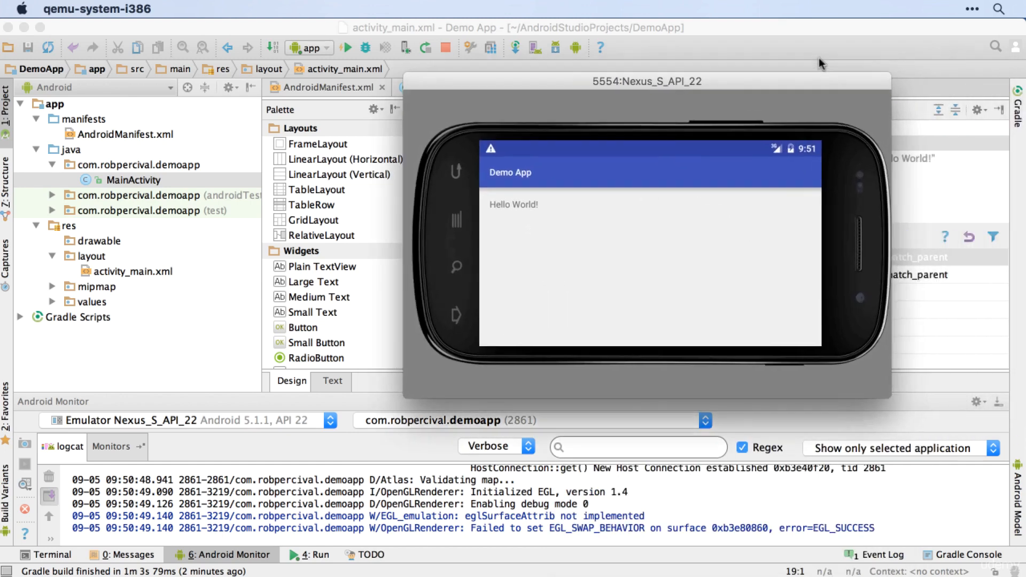
key(super+Left)
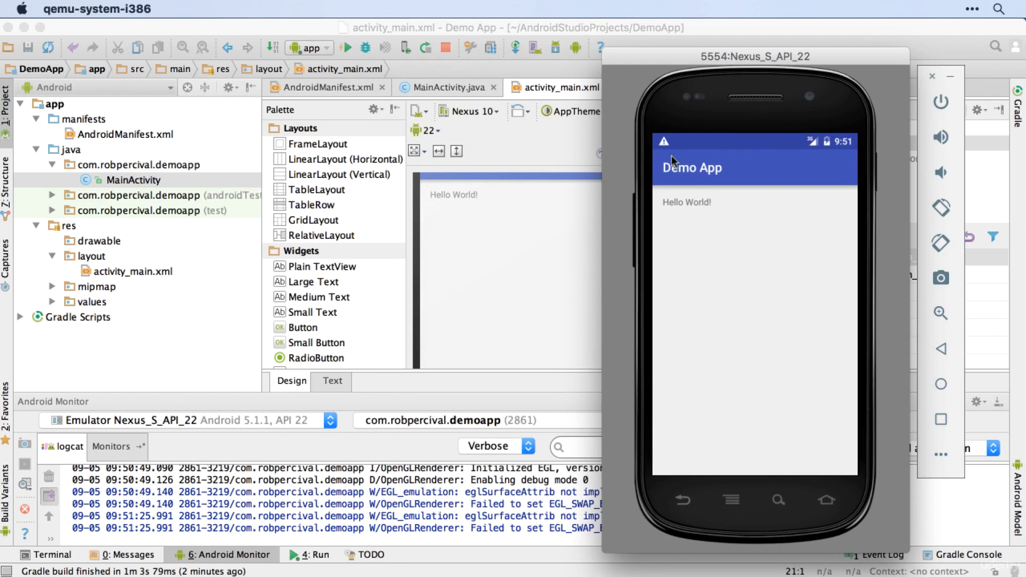
Step: Switch to Android Studio and examine the logcat messages for com.robpercival.demoapp from start to end
key(super+Tab)
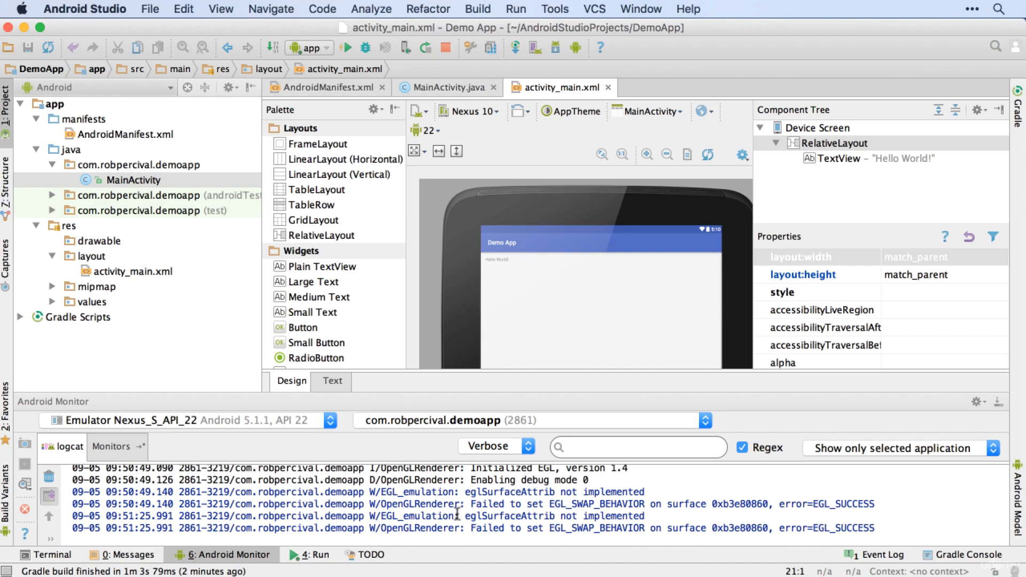
scroll(457, 514, up, 10)
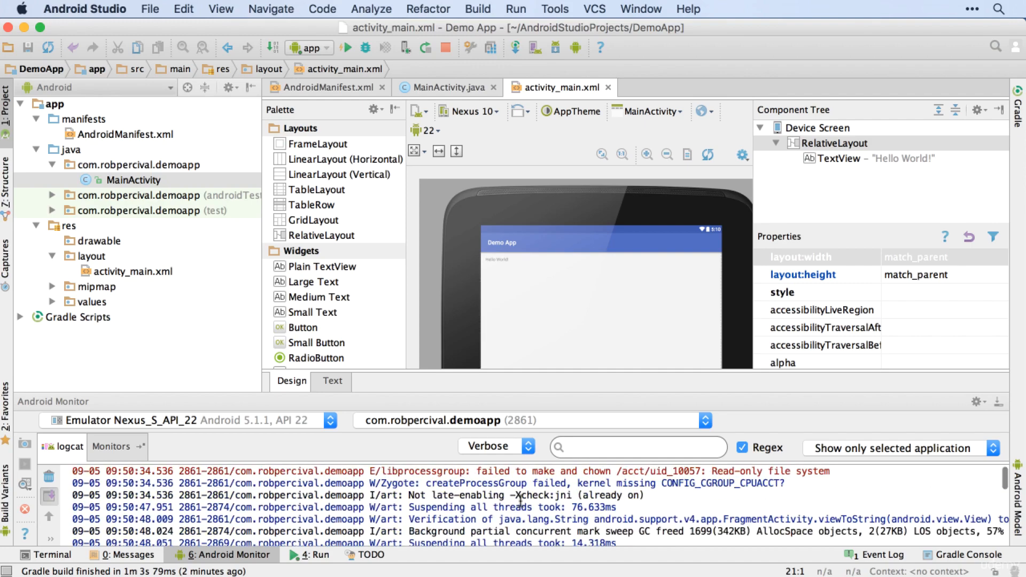
scroll(497, 503, down, 5)
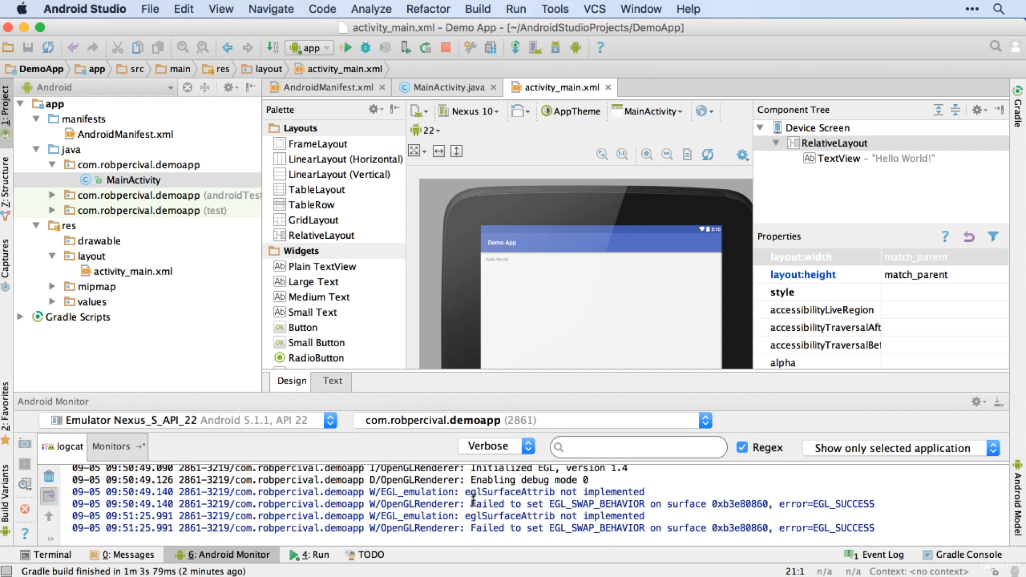
scroll(473, 500, up, 5)
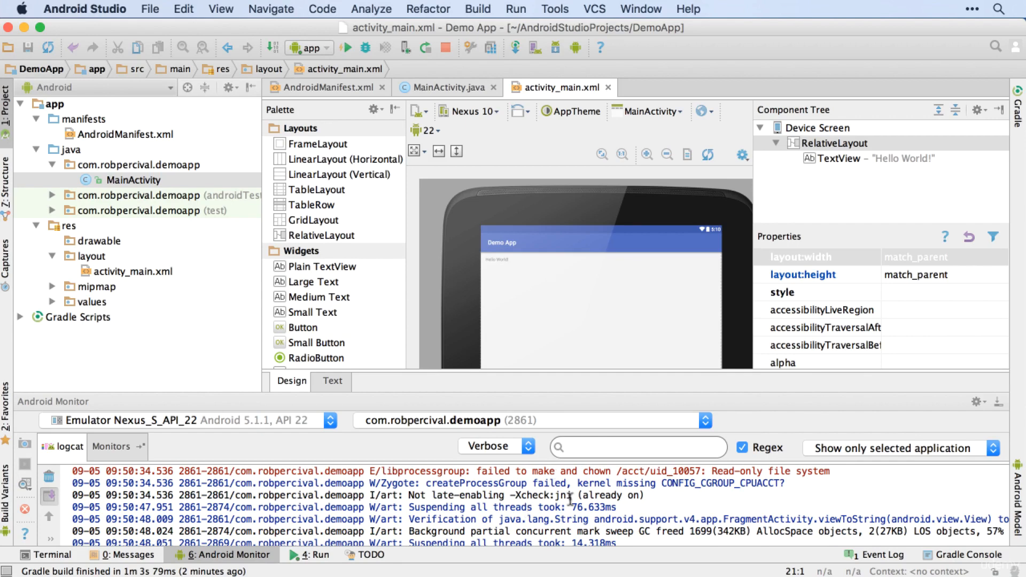
scroll(570, 499, down, 5)
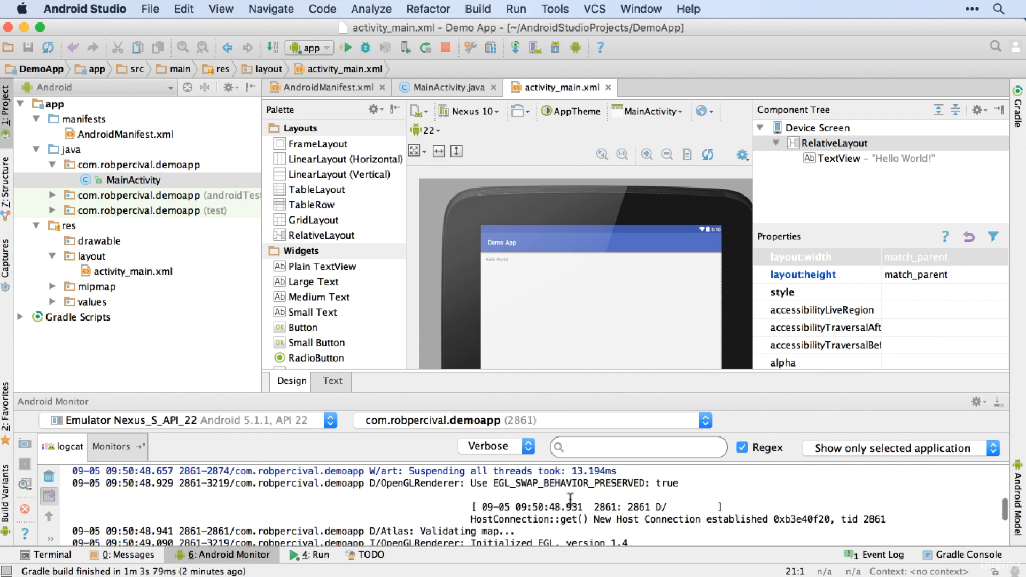
scroll(570, 499, left, 2)
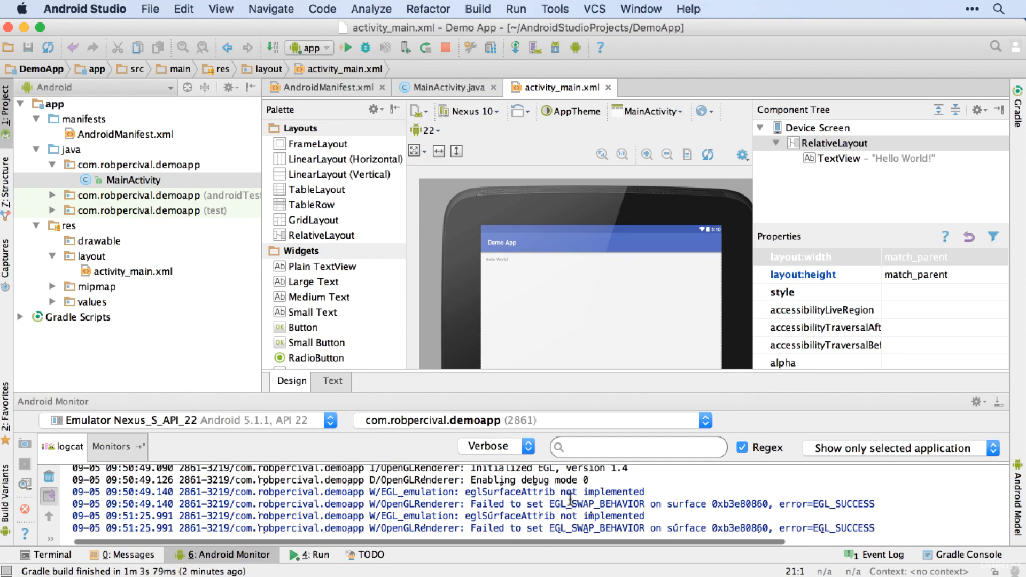
scroll(570, 499, right, 1)
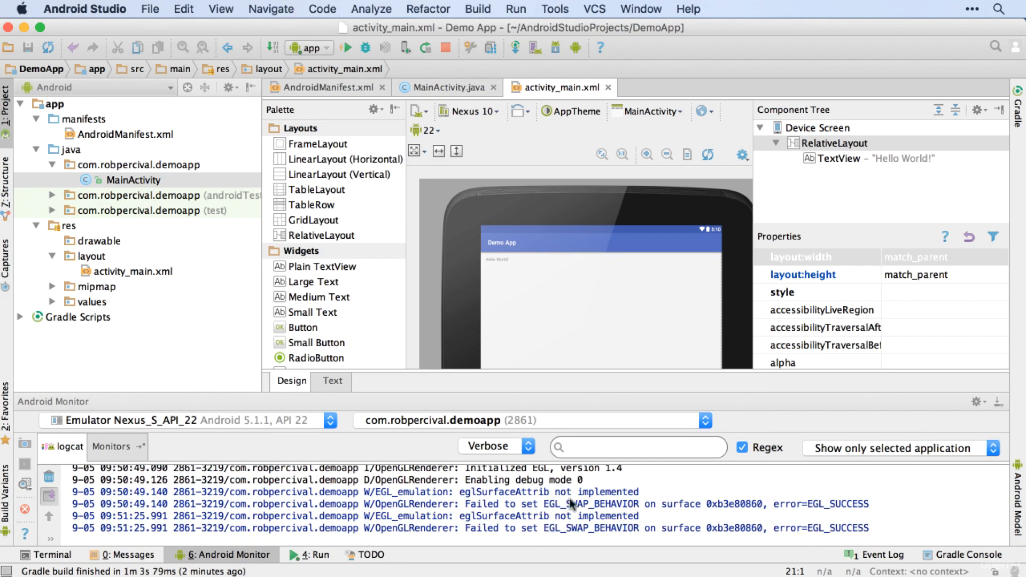
scroll(570, 500, up, 5)
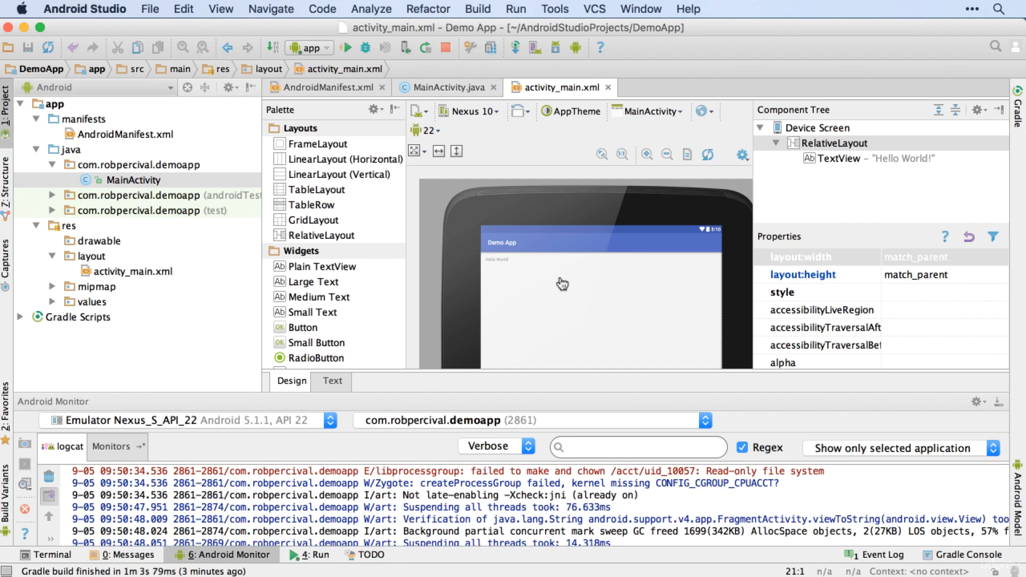
Step: View the running Demo App in the emulator again and return to the project files in Android Studio
key(super+Tab)
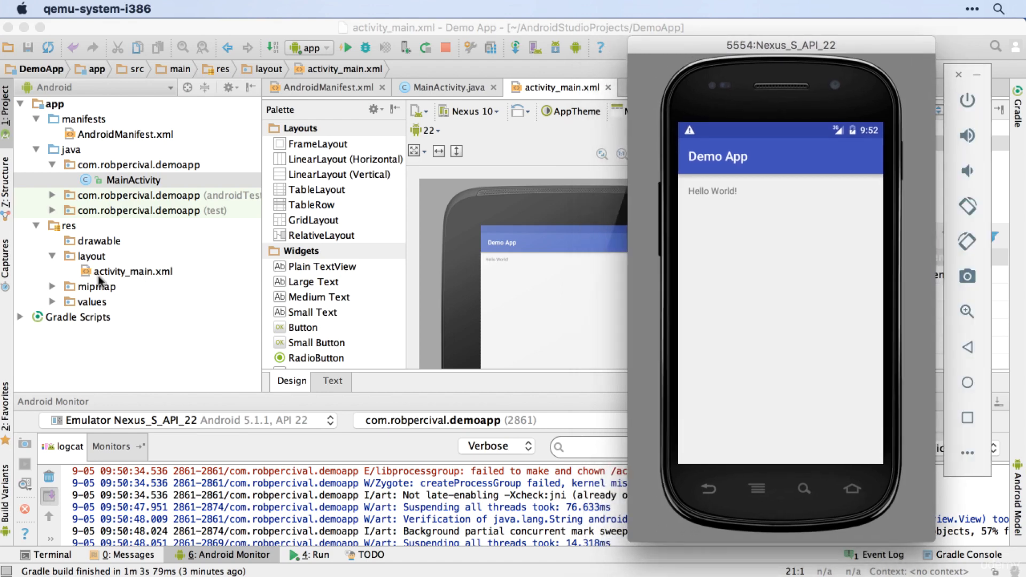
click(134, 175)
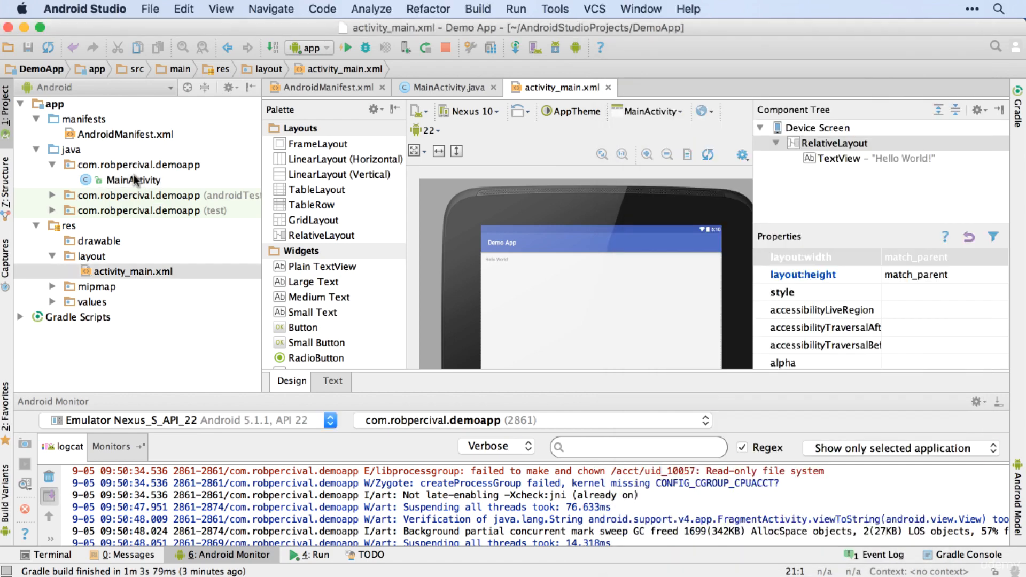